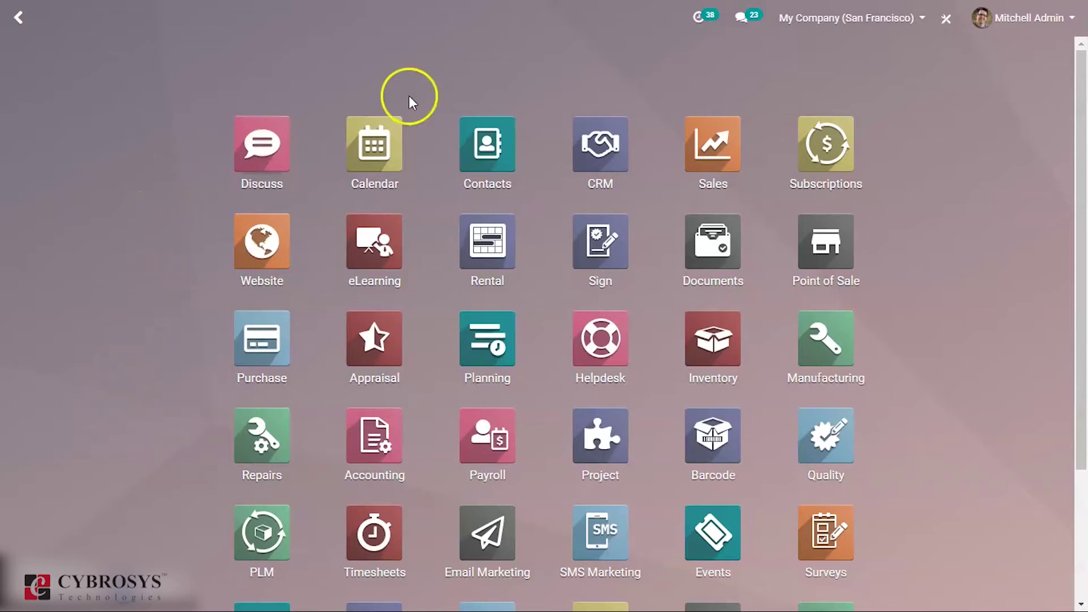
# - Find the Product Availability module in Apps by searching for "product av" and install it
pyautogui.write('apps')
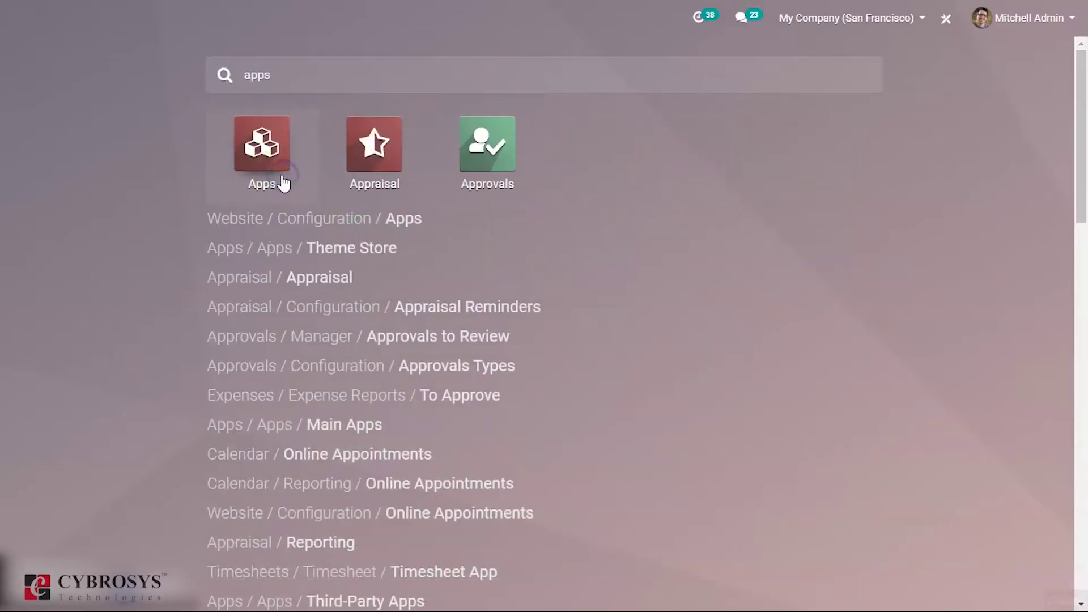
pyautogui.click(281, 180)
pyautogui.click(593, 53)
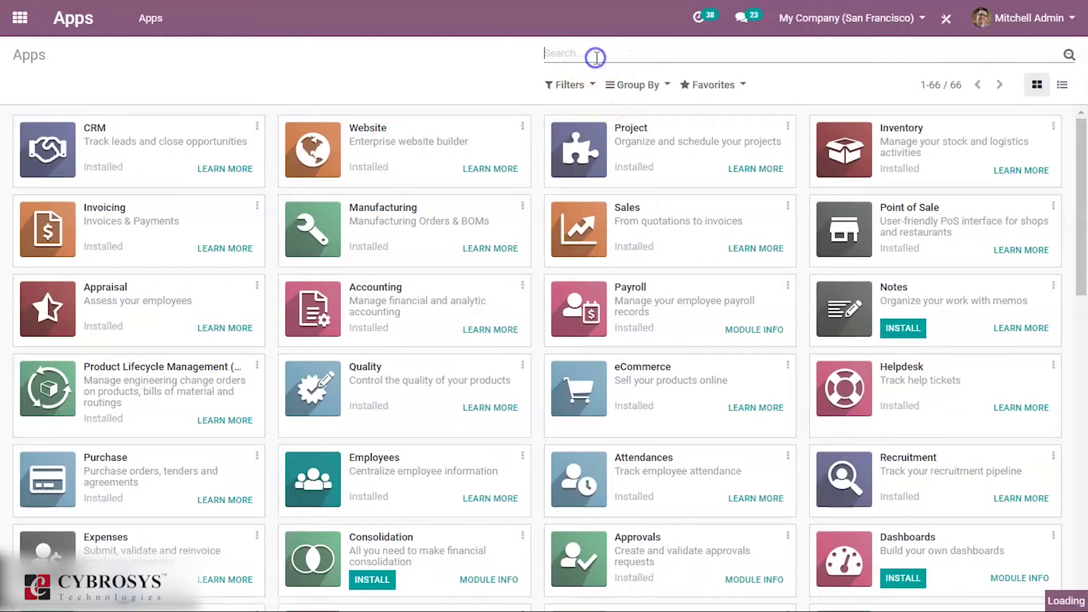
pyautogui.write('pro')
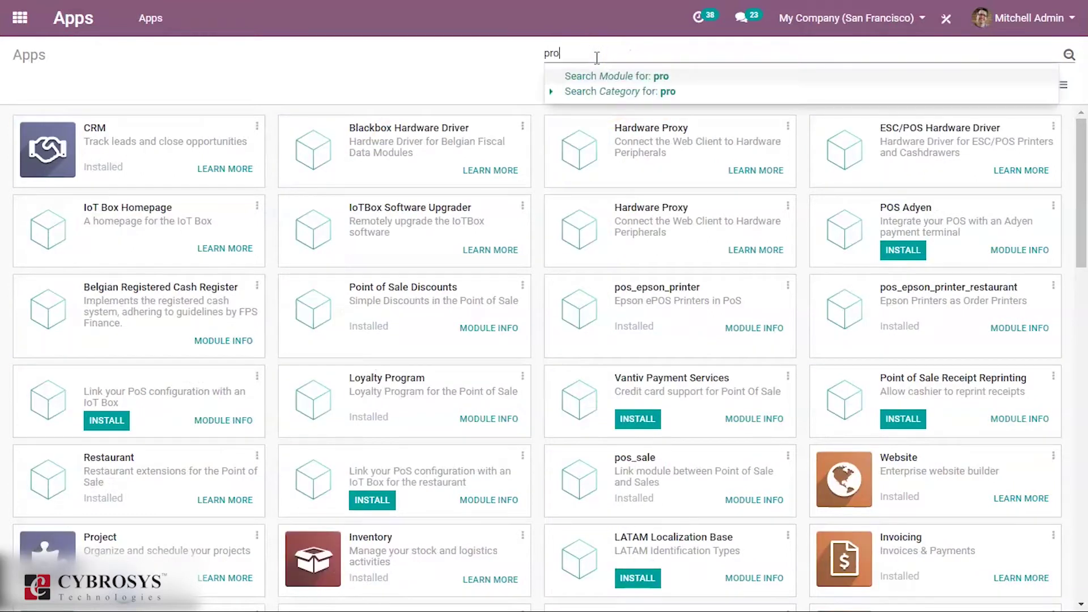
pyautogui.write('duct av')
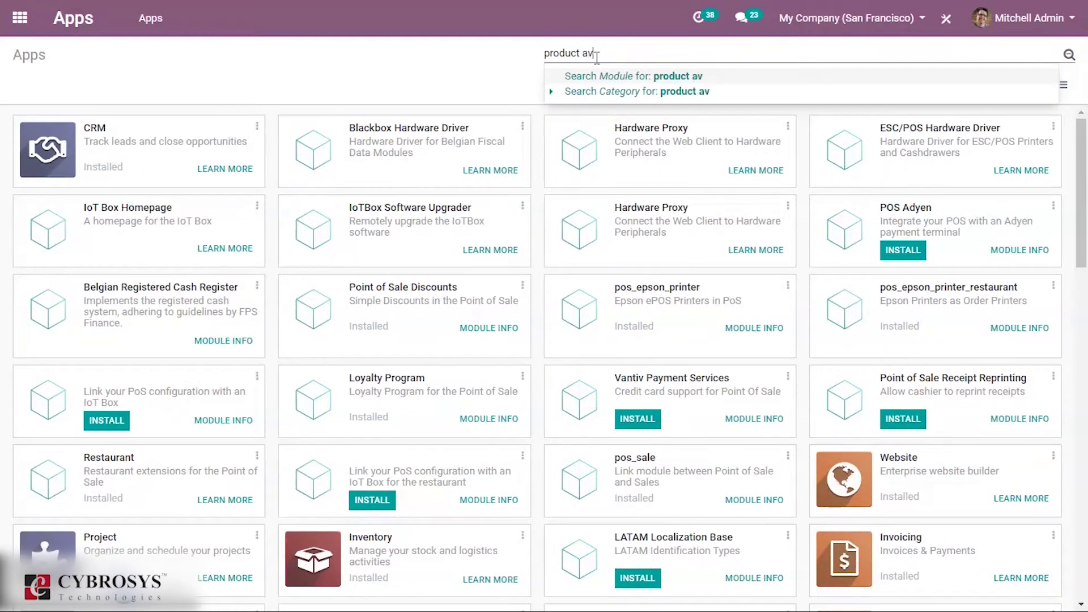
pyautogui.press('Return')
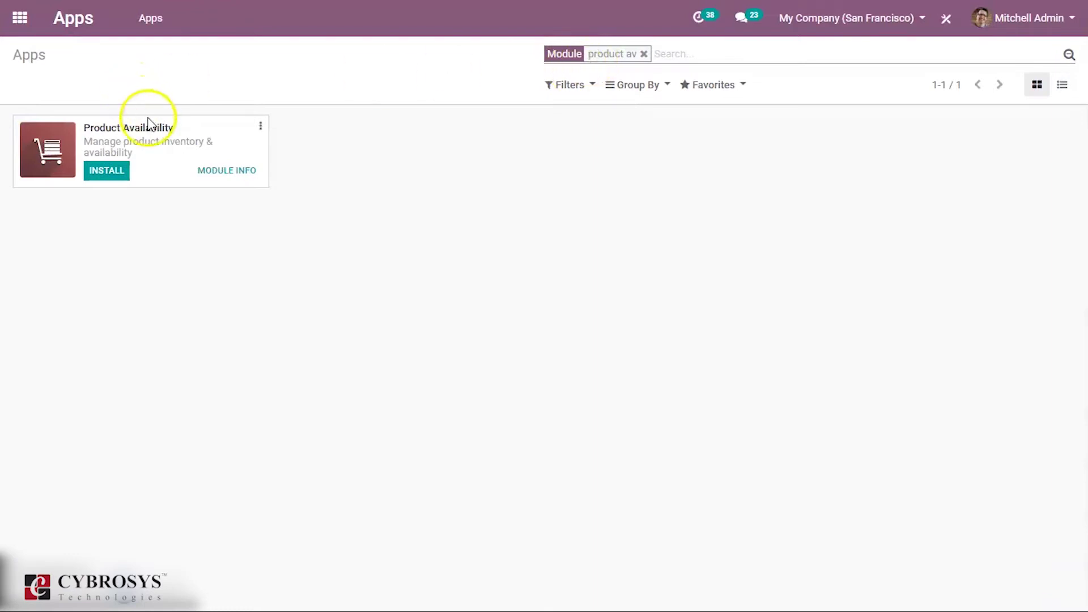
pyautogui.click(117, 174)
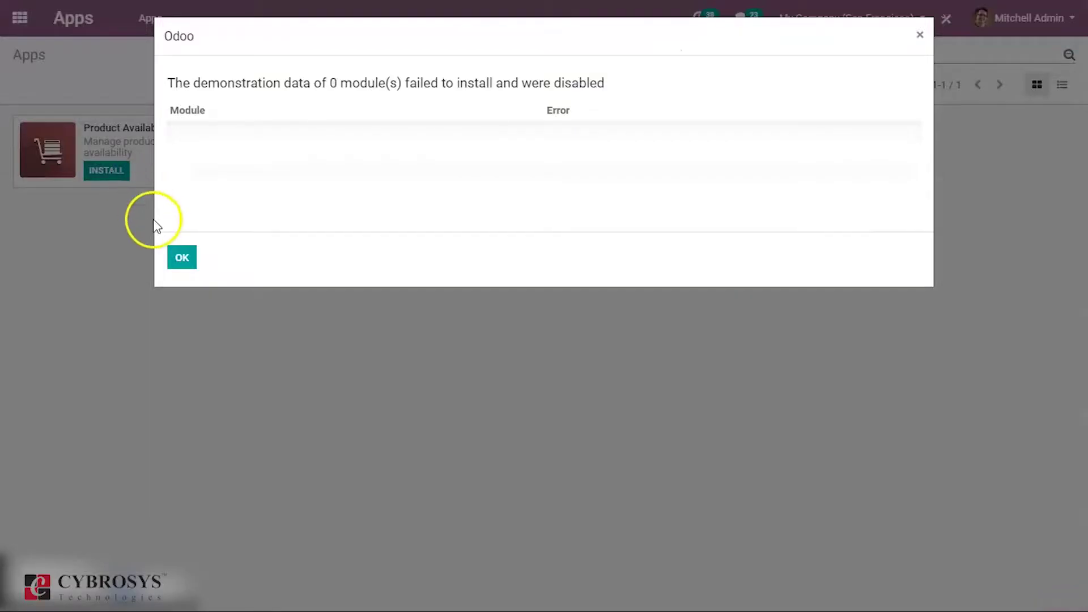
pyautogui.click(182, 257)
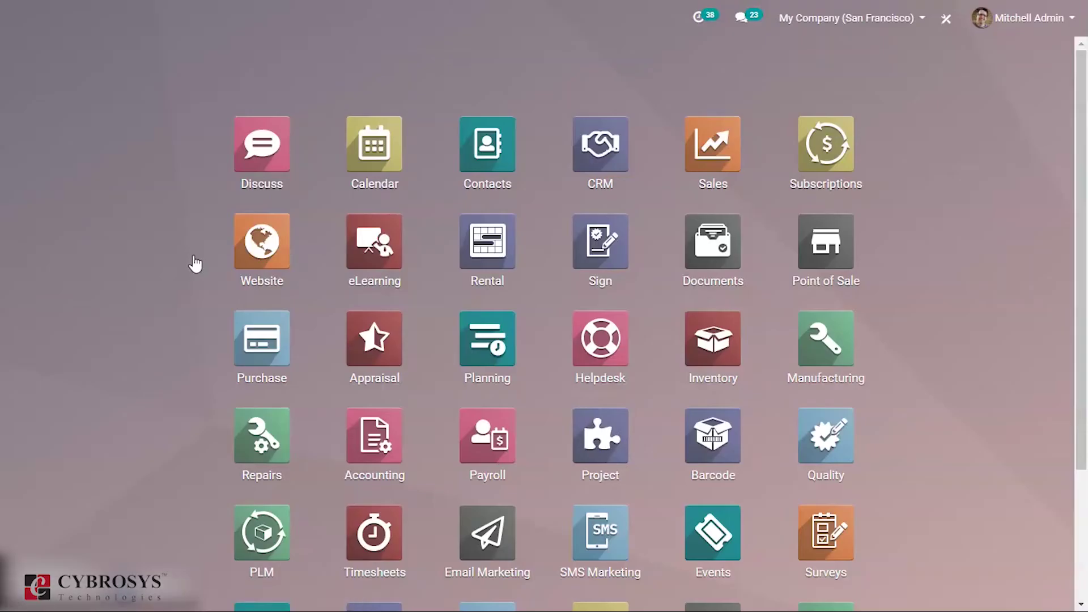
# - Open the Website settings and examine the Inventory option and its mode in the Products section
pyautogui.click(253, 224)
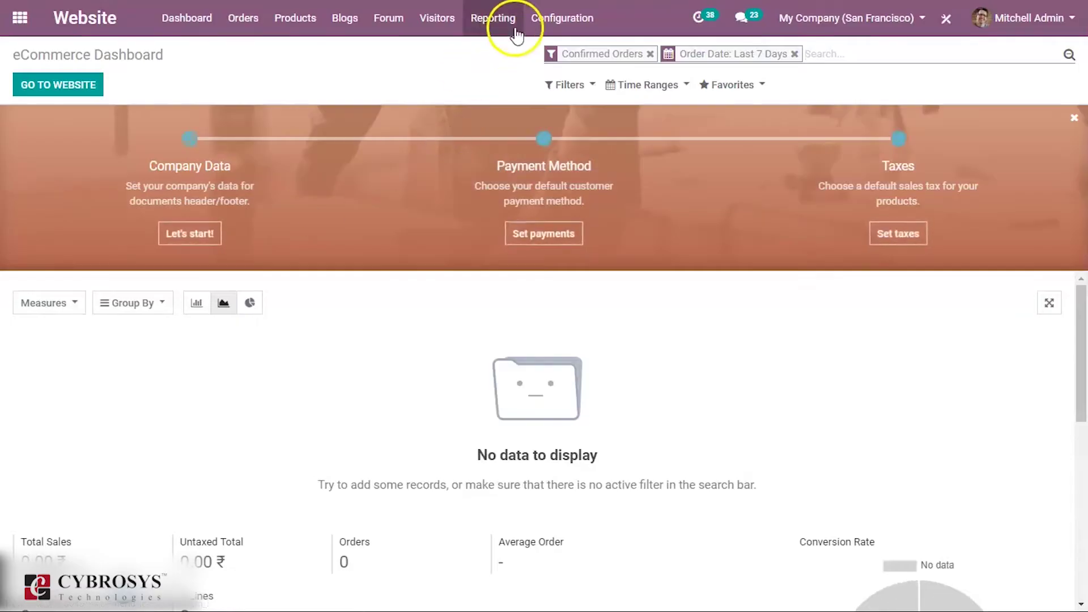
pyautogui.click(541, 18)
pyautogui.click(549, 92)
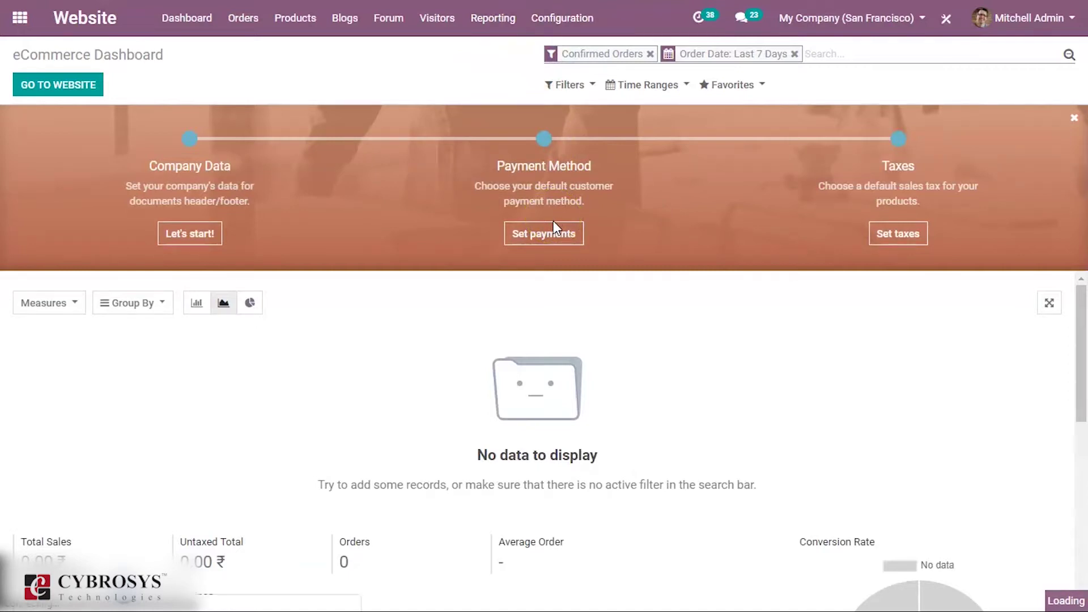
pyautogui.scroll(-10, 553, 226)
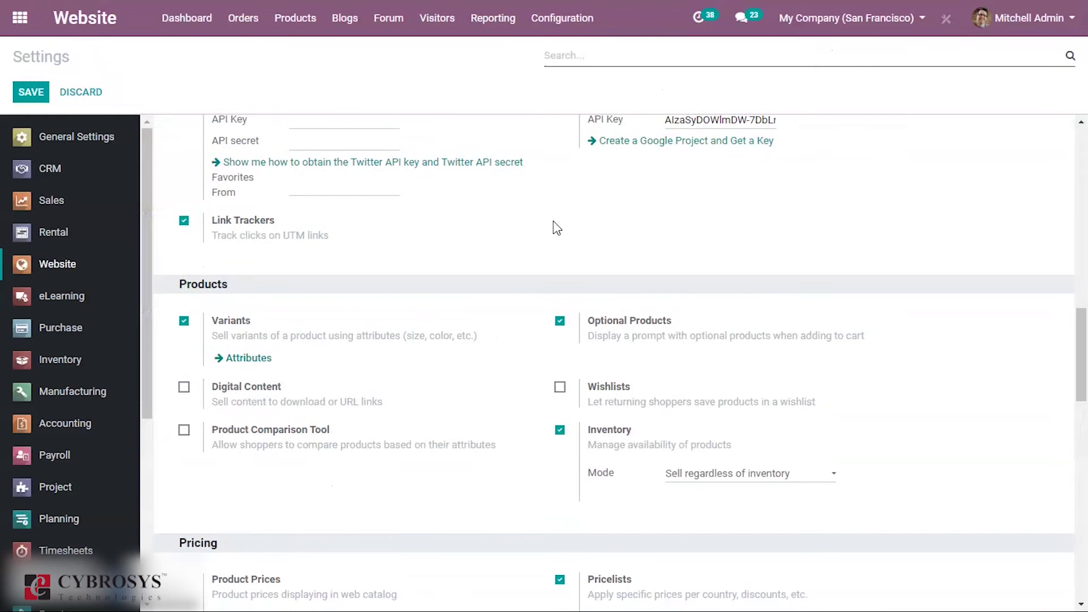
pyautogui.scroll(-3, 557, 228)
pyautogui.click(587, 261)
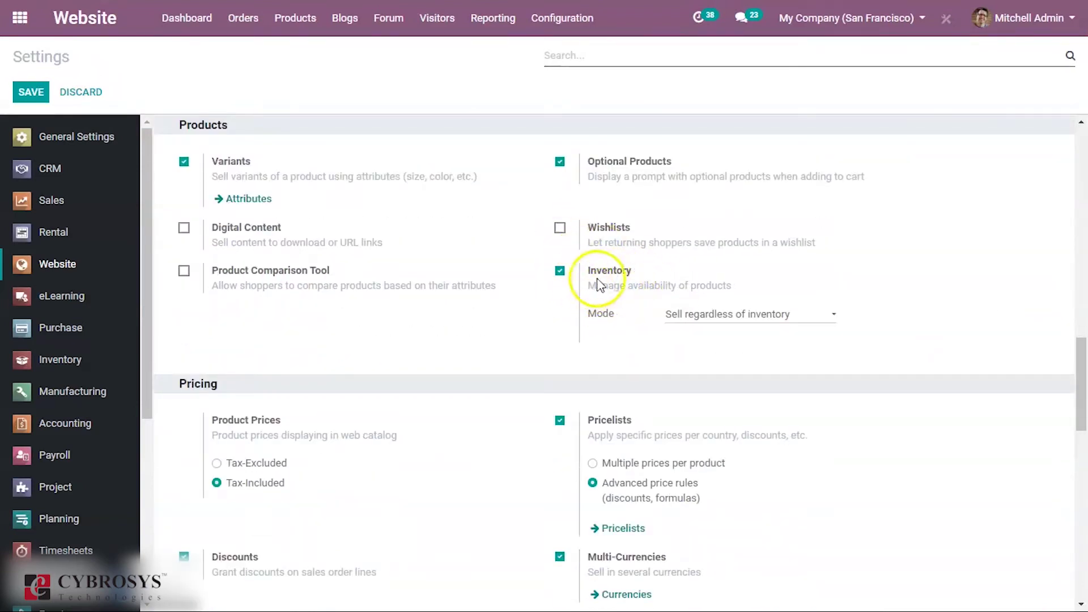
pyautogui.moveTo(620, 284)
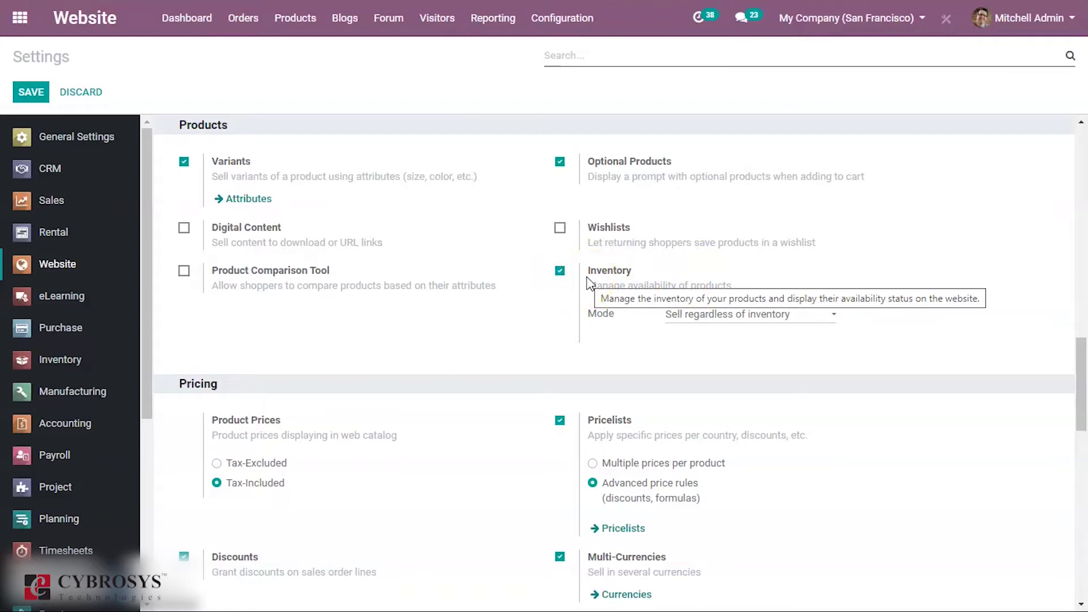
# - Open the website's product list, remove the Published filter, search for "pen" and open the Pen product
pyautogui.scroll(15, 586, 277)
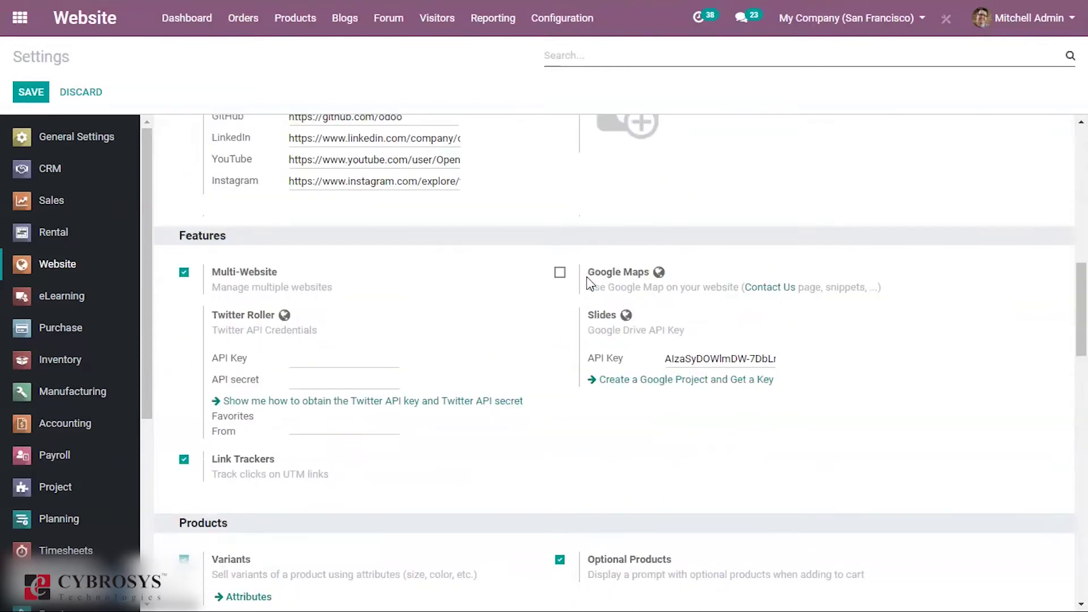
pyautogui.scroll(1, 575, 321)
pyautogui.click(296, 18)
pyautogui.click(301, 51)
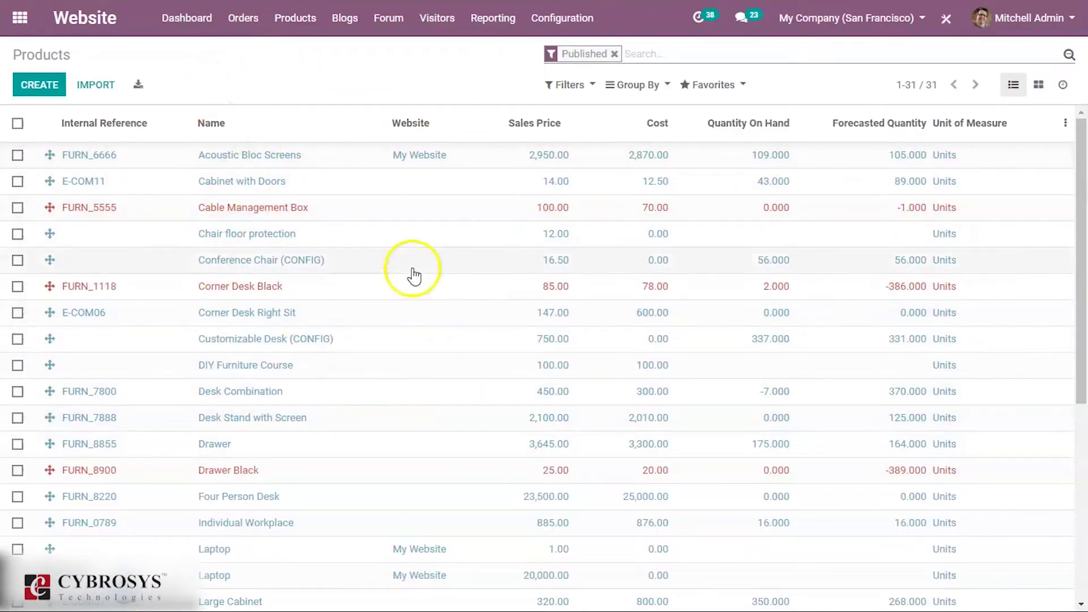
pyautogui.click(614, 54)
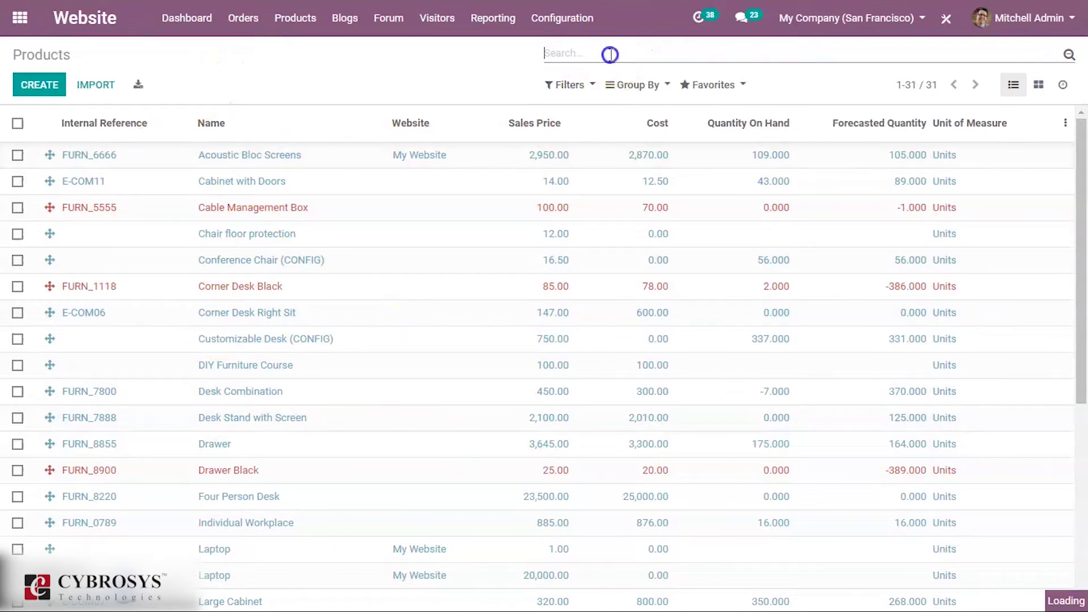
pyautogui.write('pen')
pyautogui.press('Return')
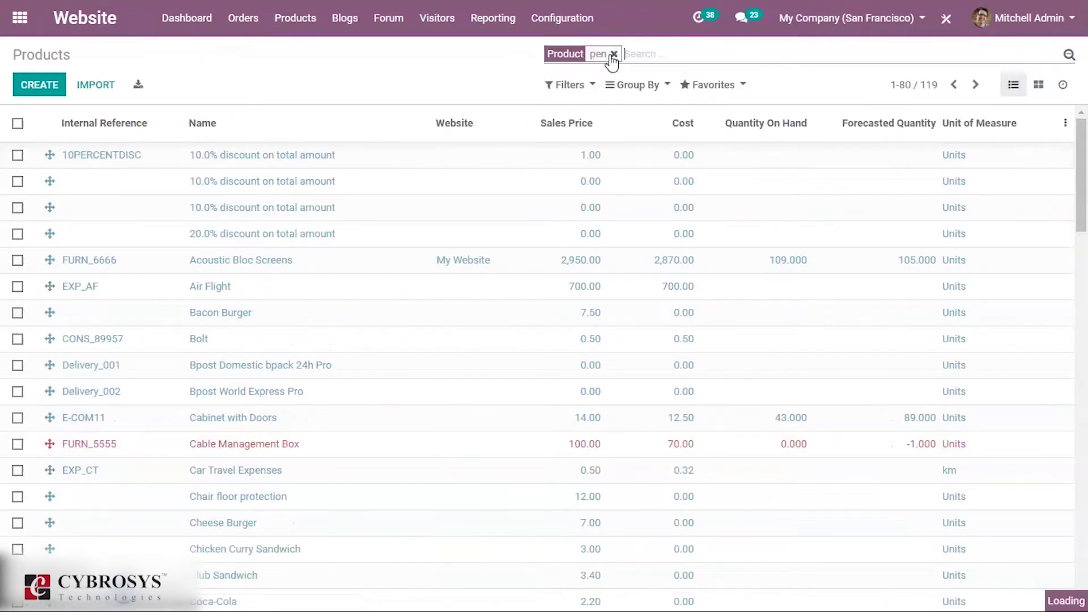
pyautogui.click(347, 207)
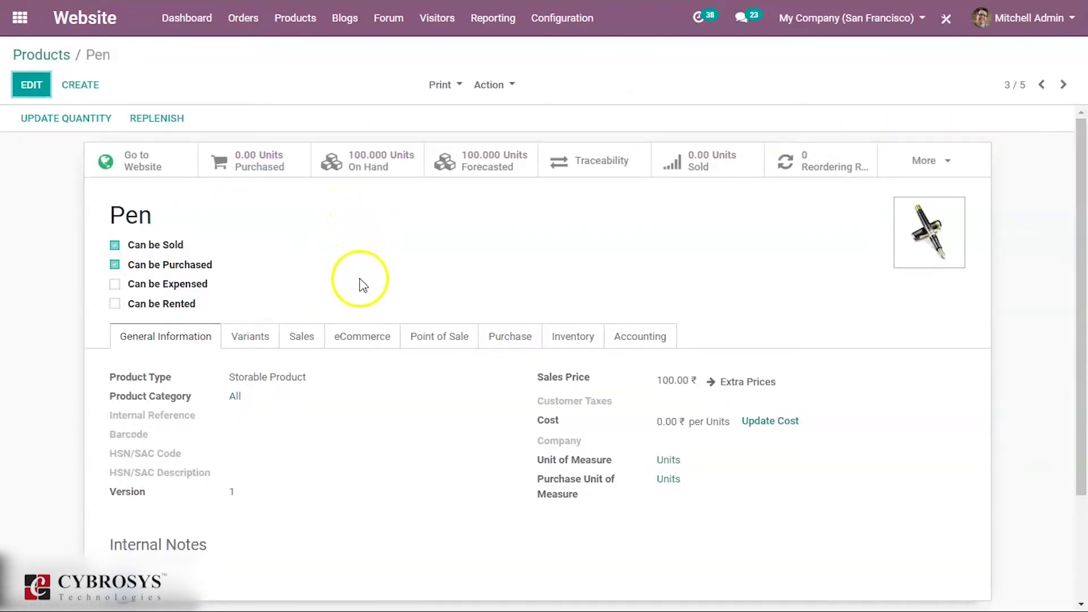
# - Edit the Pen's eCommerce settings, choosing Sell regardless of inventory as its Availability, and save the product
pyautogui.click(45, 85)
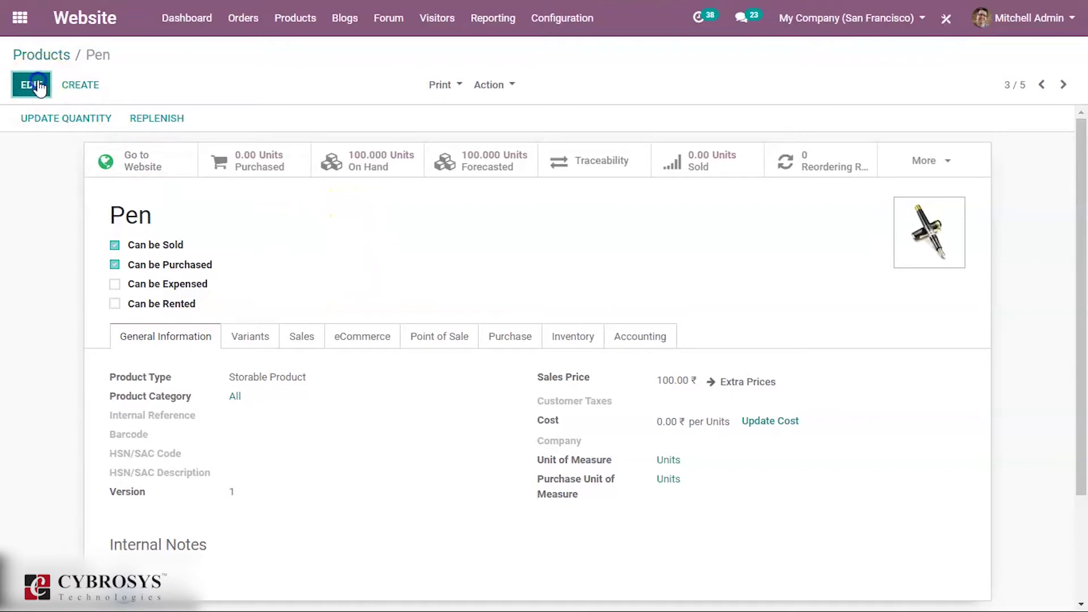
pyautogui.click(365, 356)
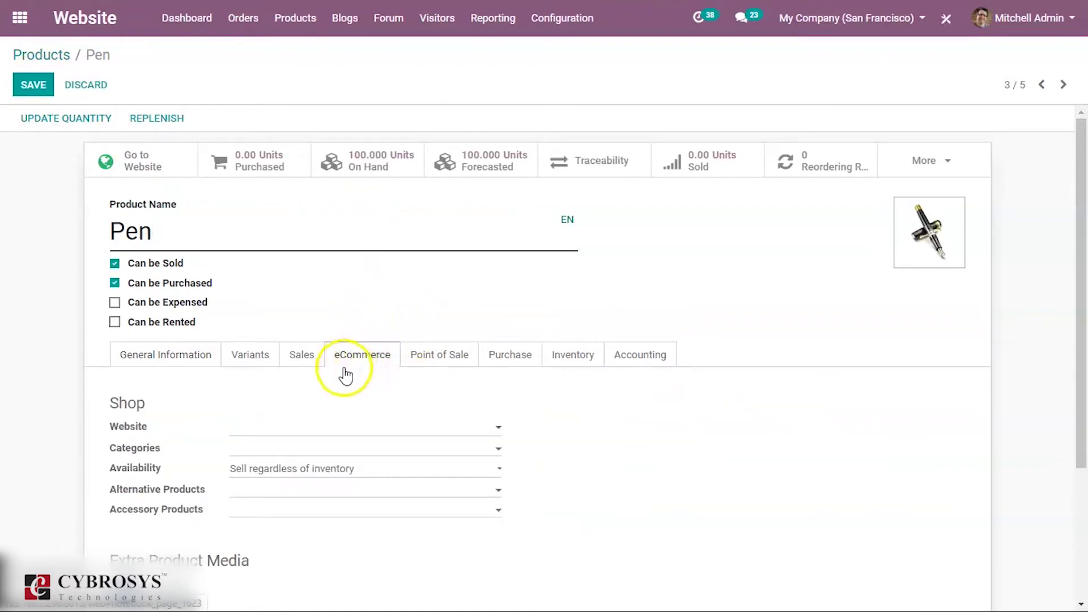
pyautogui.moveTo(141, 475)
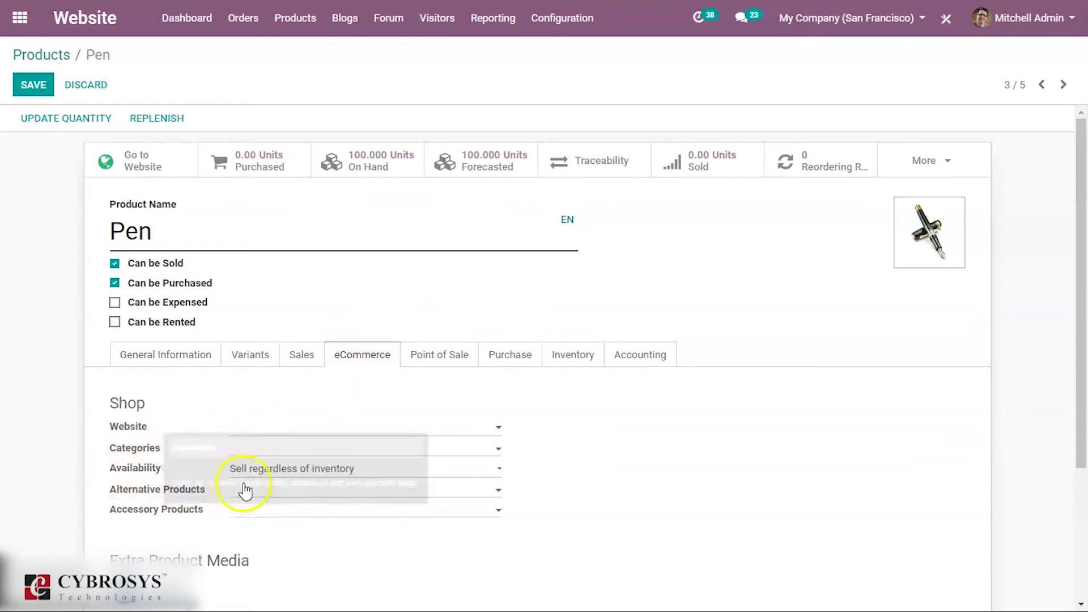
pyautogui.click(319, 481)
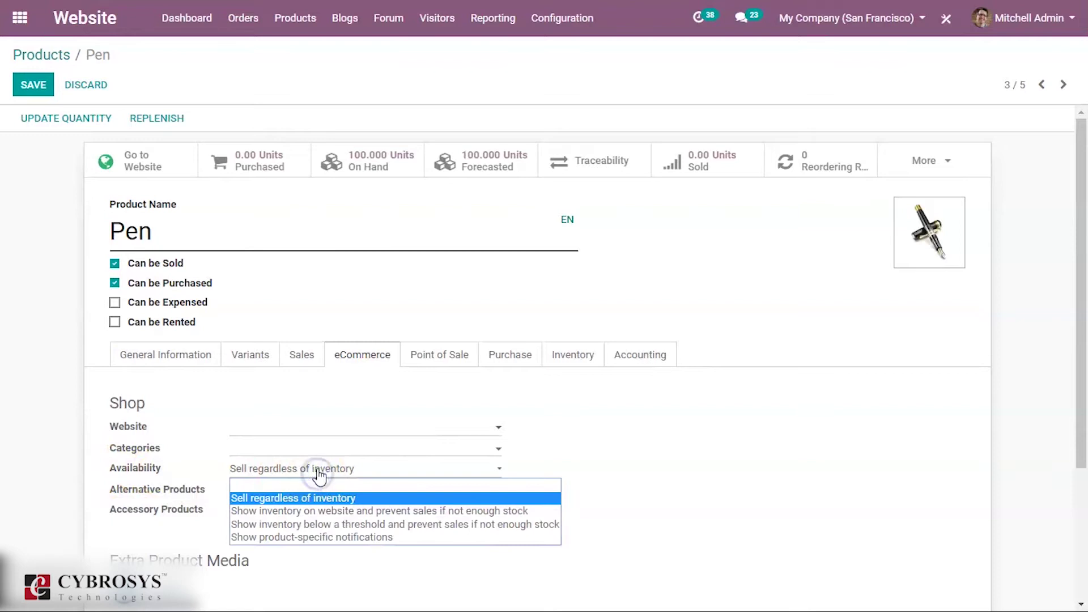
pyautogui.click(320, 504)
pyautogui.click(317, 510)
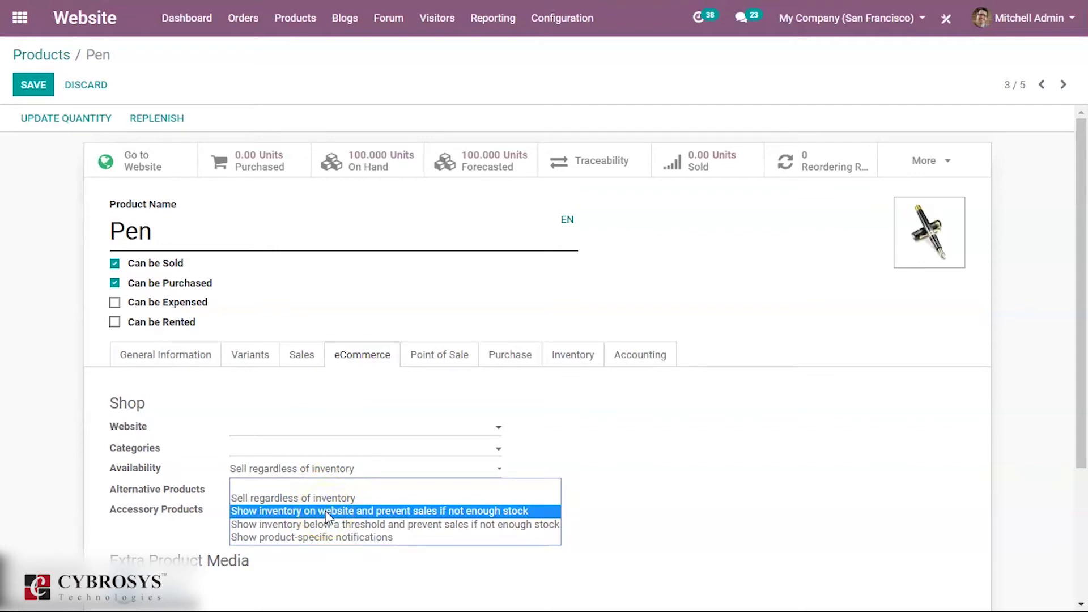
pyautogui.click(326, 522)
pyautogui.click(375, 536)
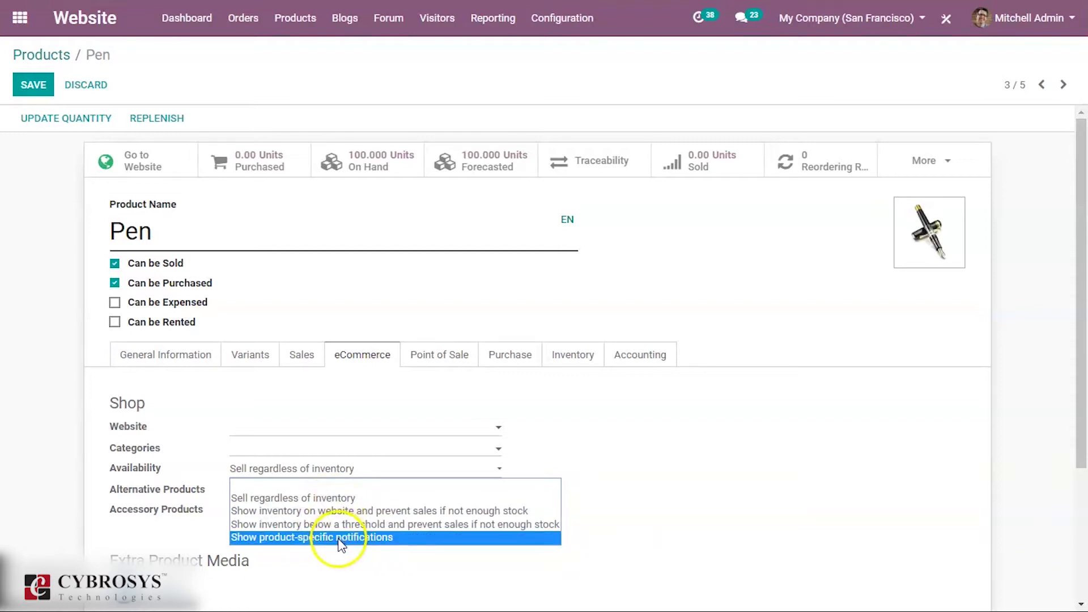
pyautogui.click(340, 568)
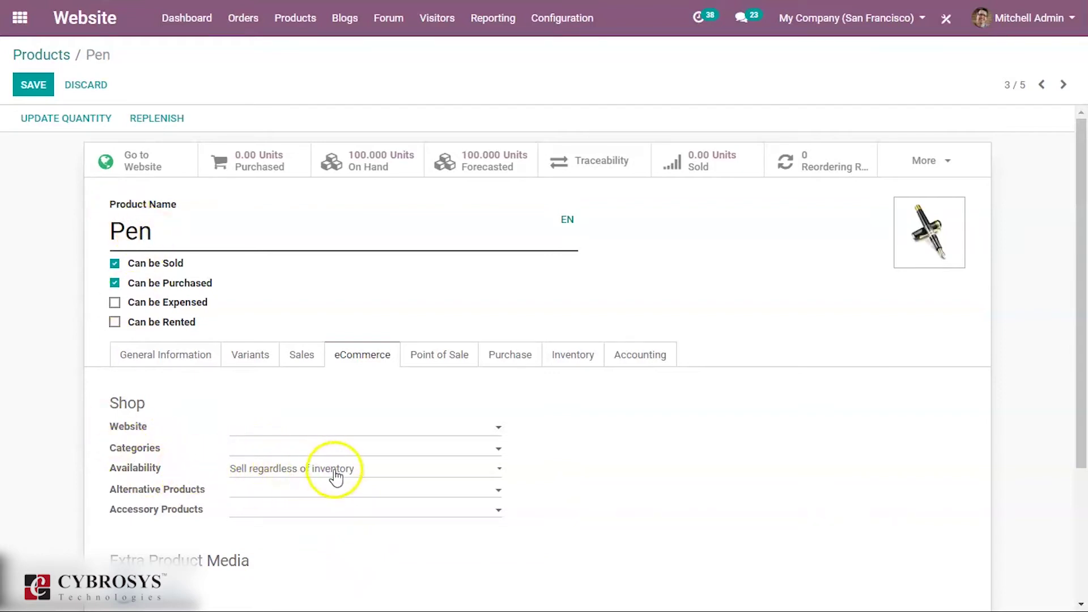
pyautogui.click(31, 86)
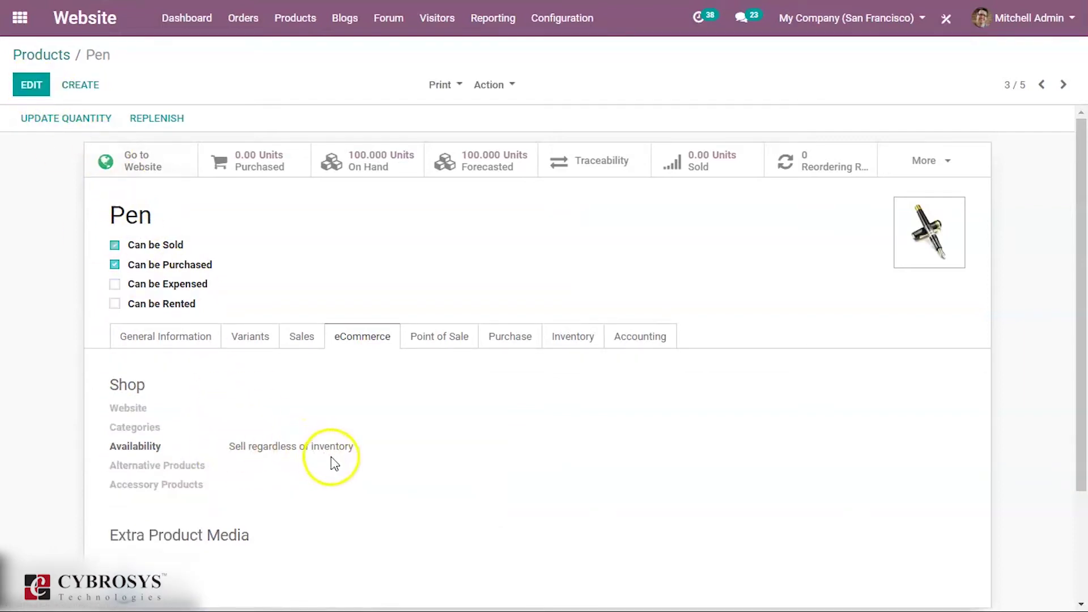
# - Open the Pen's website page and add a quantity of 3 to the cart
pyautogui.click(158, 163)
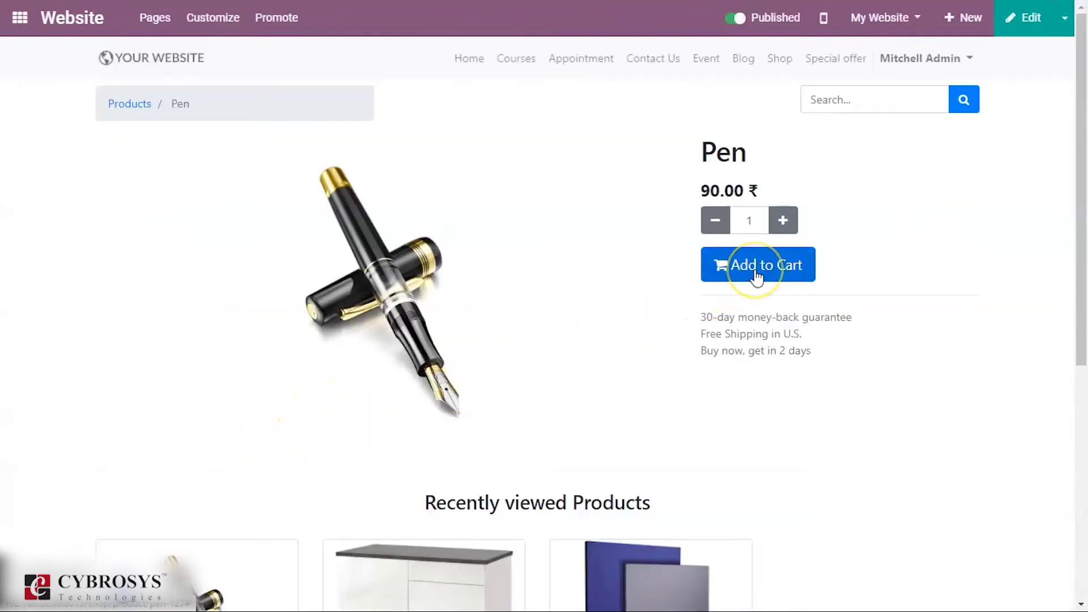
pyautogui.click(783, 220)
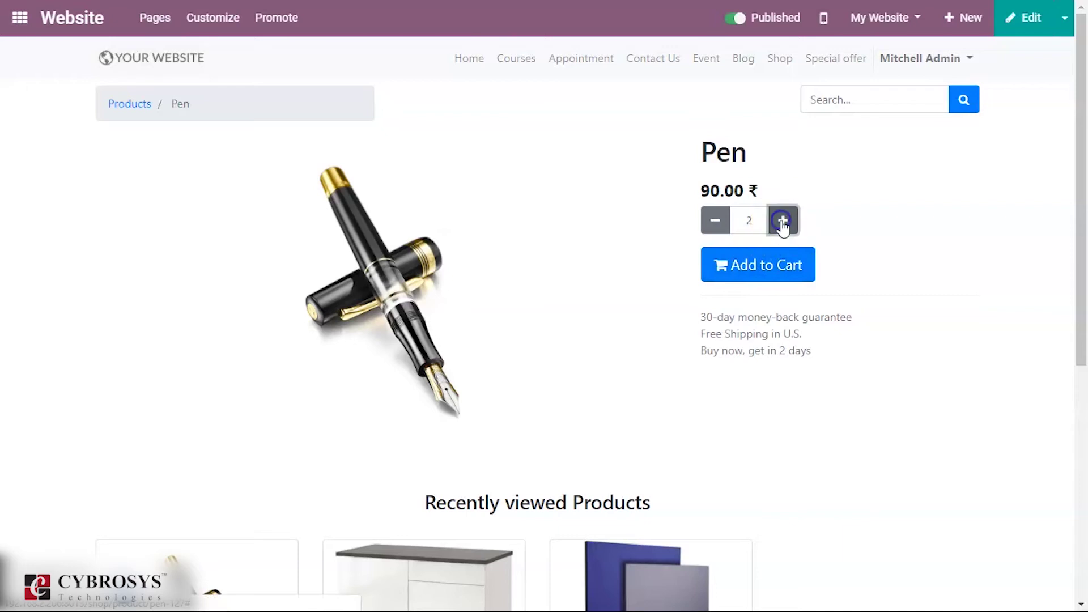
pyautogui.click(782, 220)
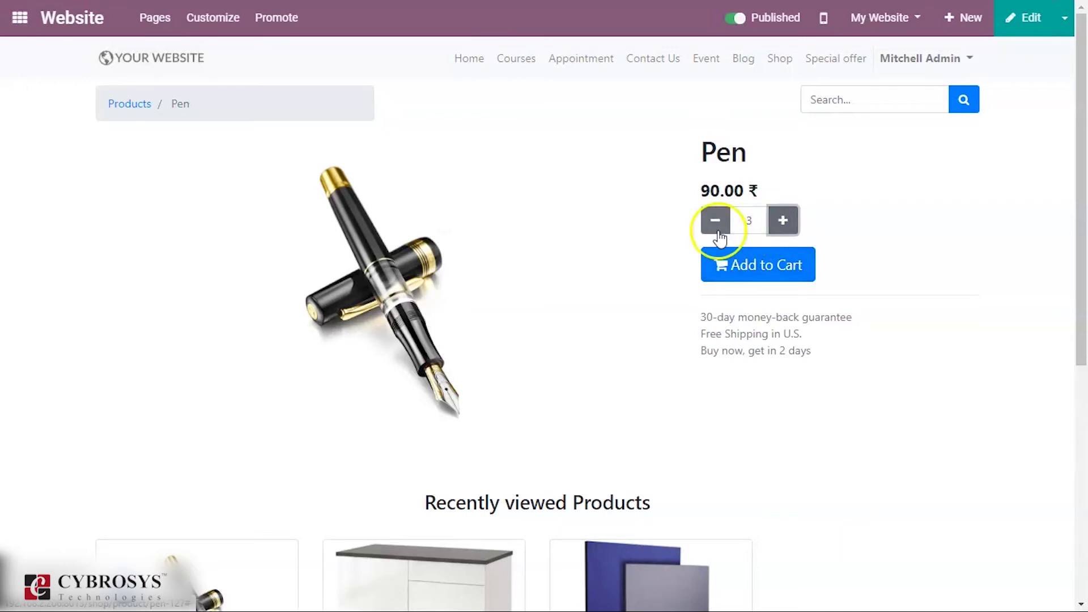
pyautogui.click(753, 264)
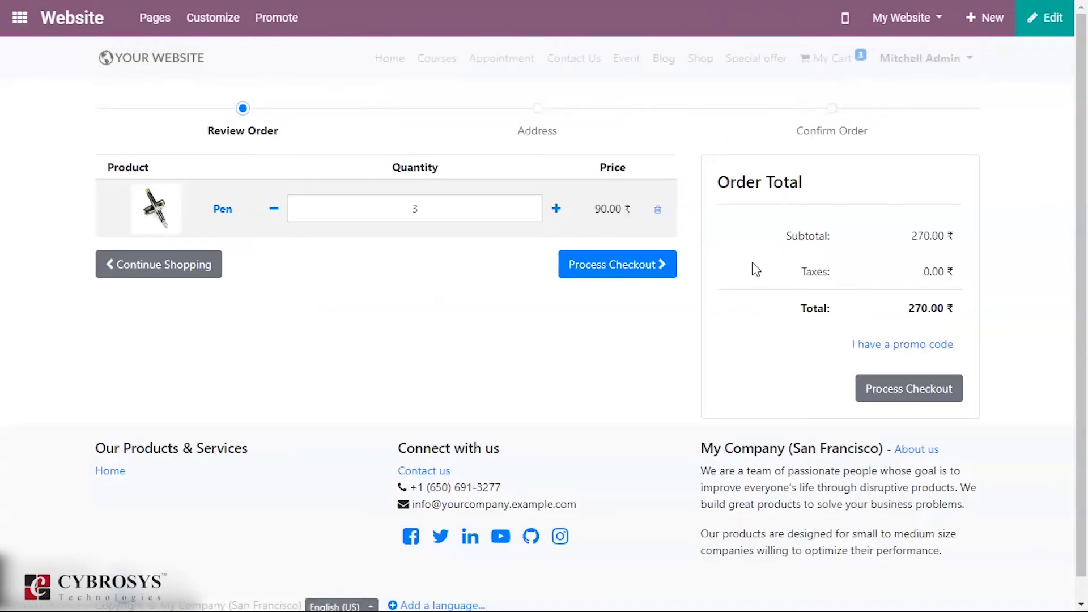
pyautogui.click(613, 272)
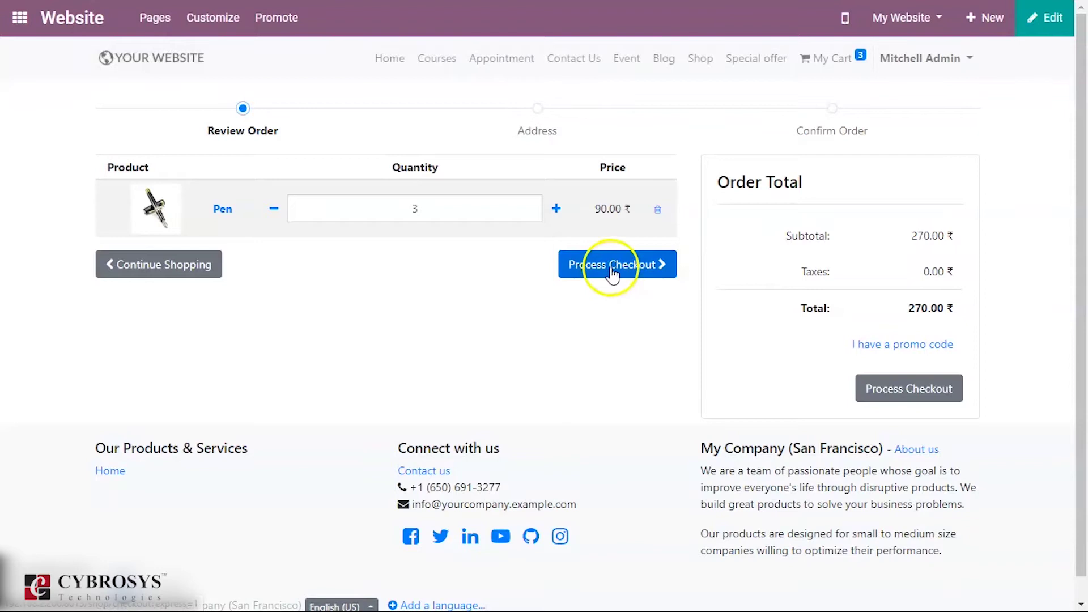
# - Return to the Pen's page from the cart, add a quantity of 25 and proceed to checkout
pyautogui.click(222, 209)
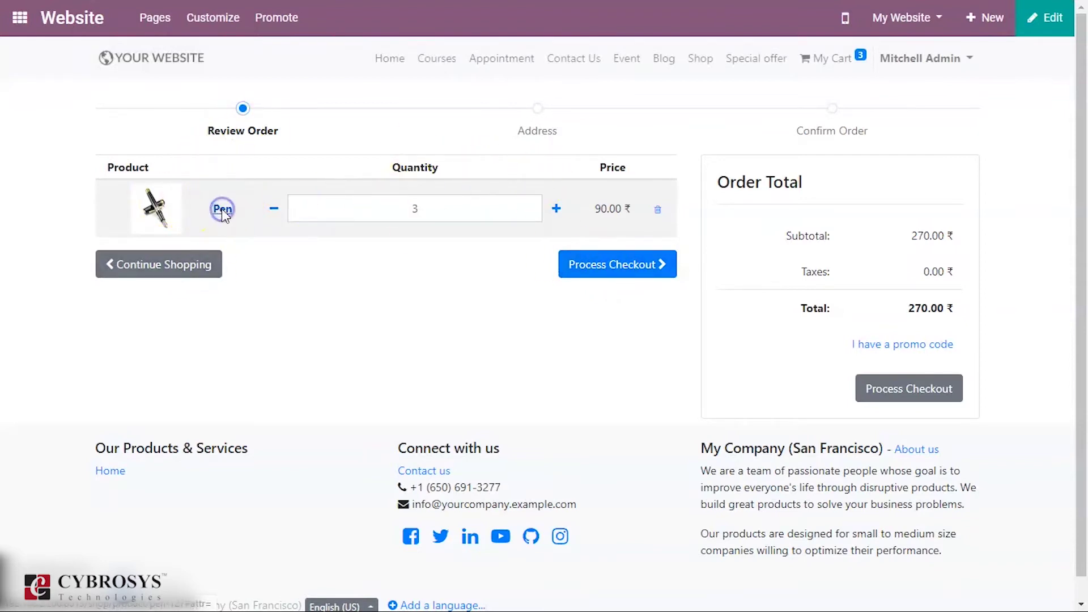
pyautogui.doubleClick(750, 220)
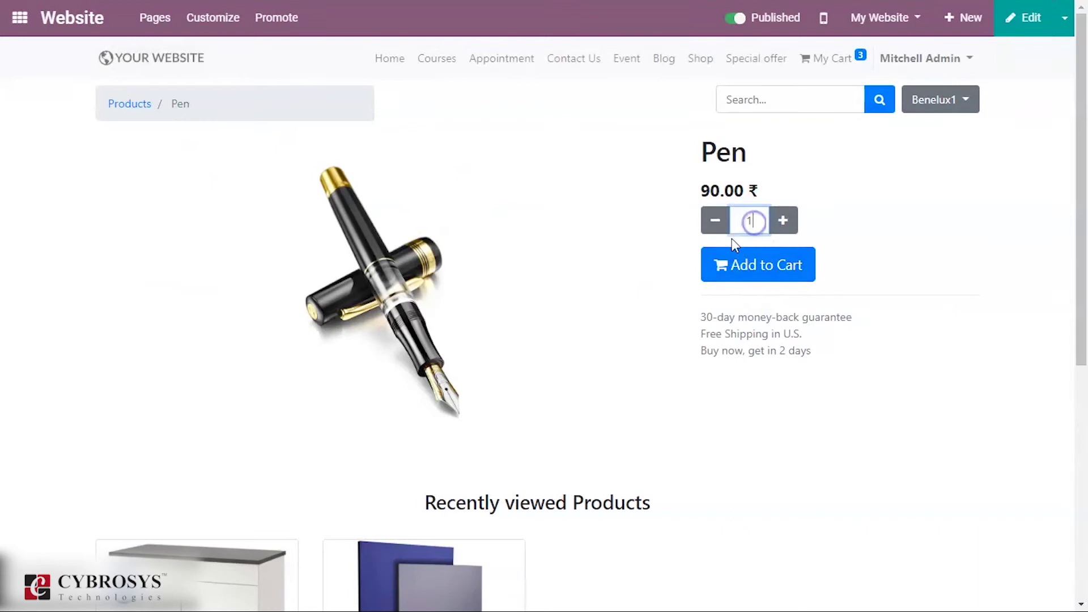
pyautogui.press('BackSpace')
pyautogui.write('256')
pyautogui.click(737, 259)
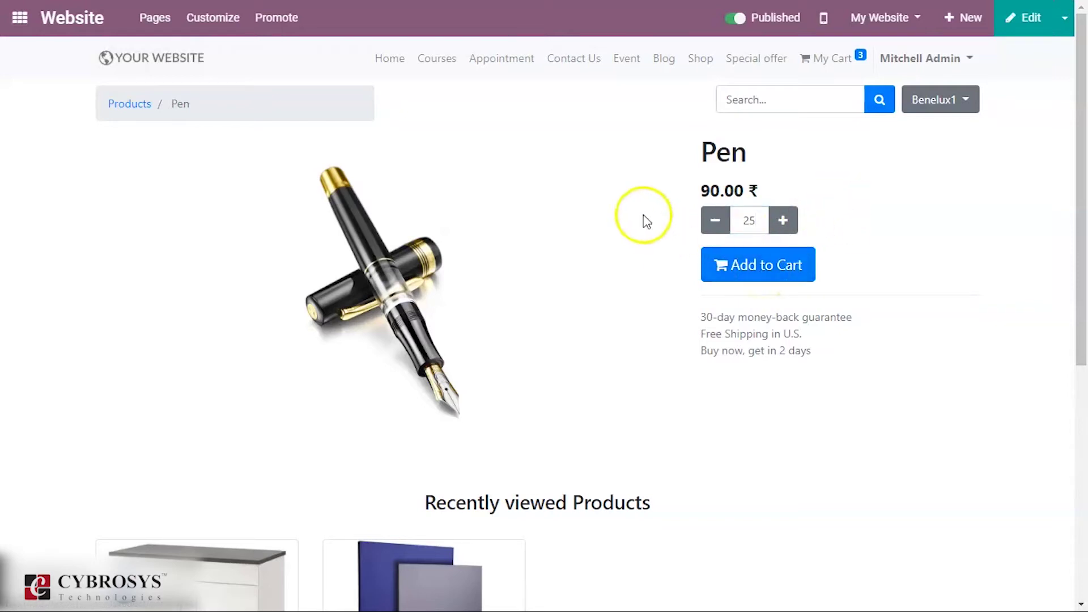
pyautogui.click(754, 279)
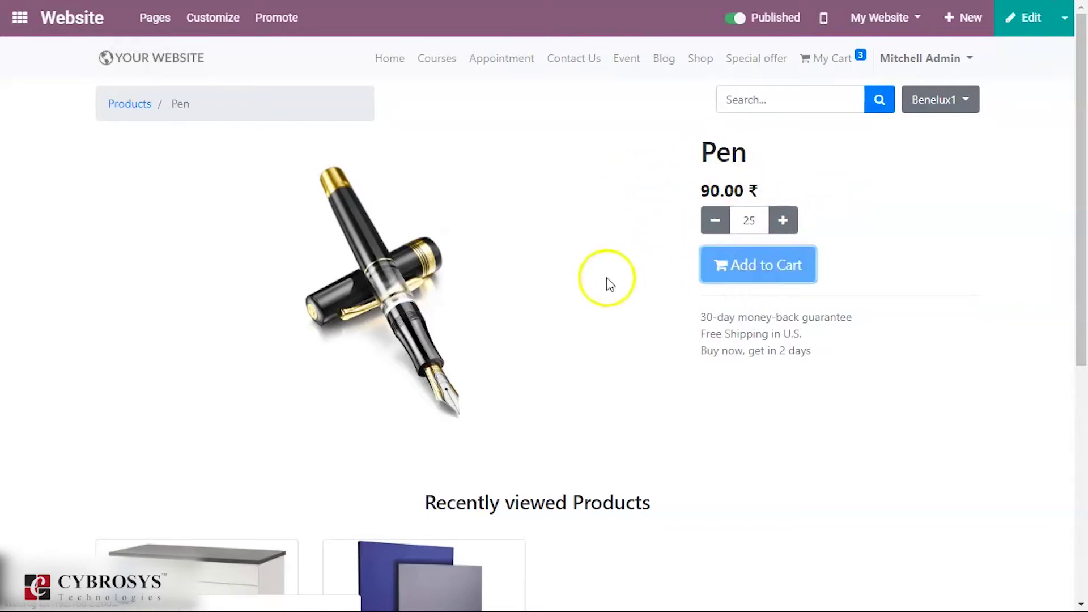
pyautogui.click(646, 264)
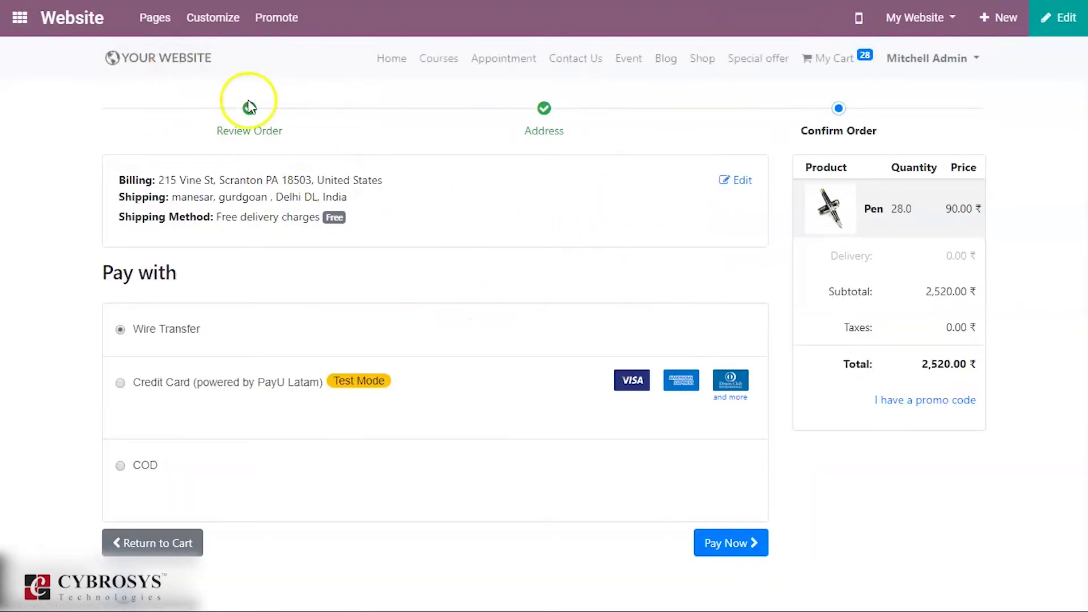
# - Go back to the cart from the checkout and remove the Pen from it
pyautogui.click(836, 332)
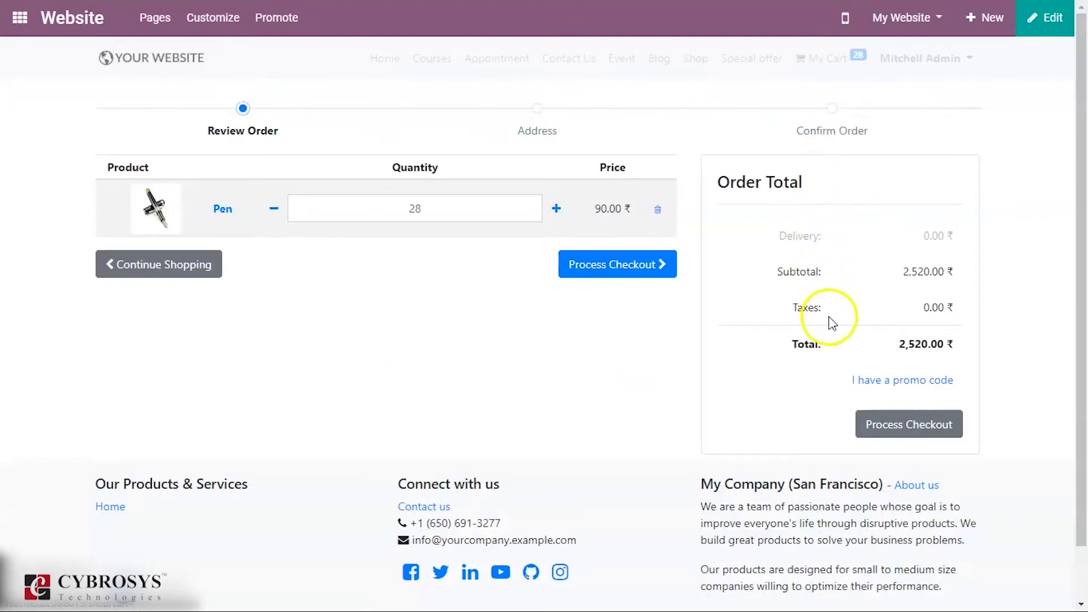
pyautogui.moveTo(838, 74)
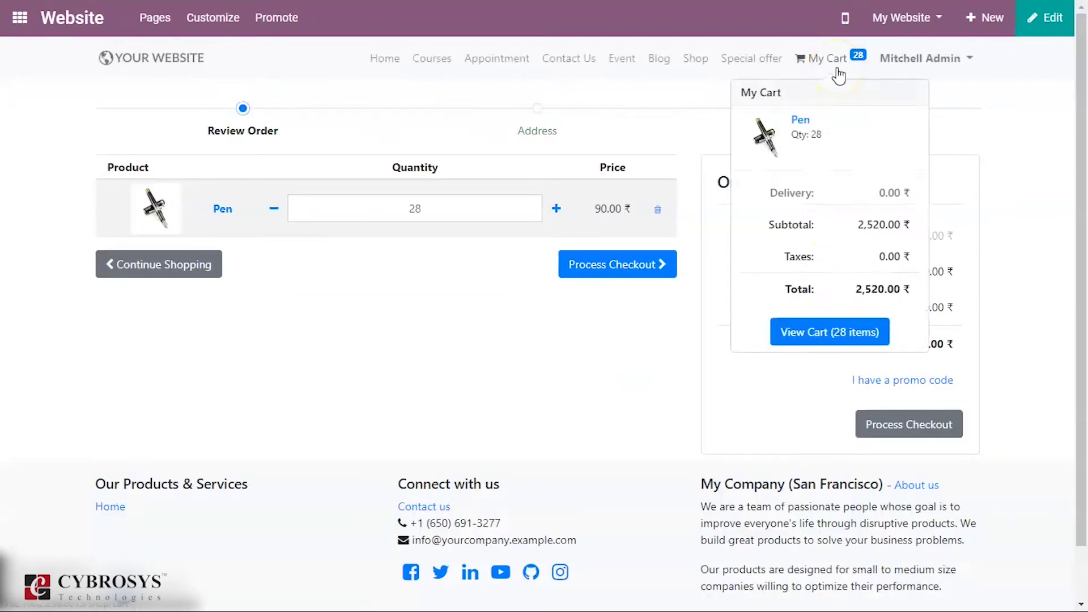
pyautogui.click(837, 68)
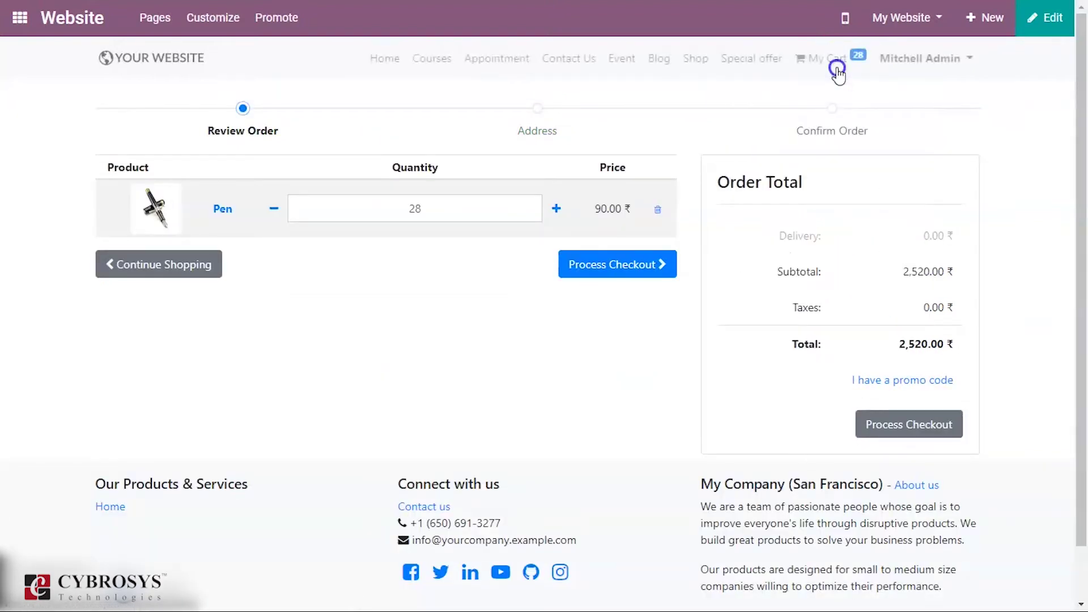
pyautogui.click(657, 209)
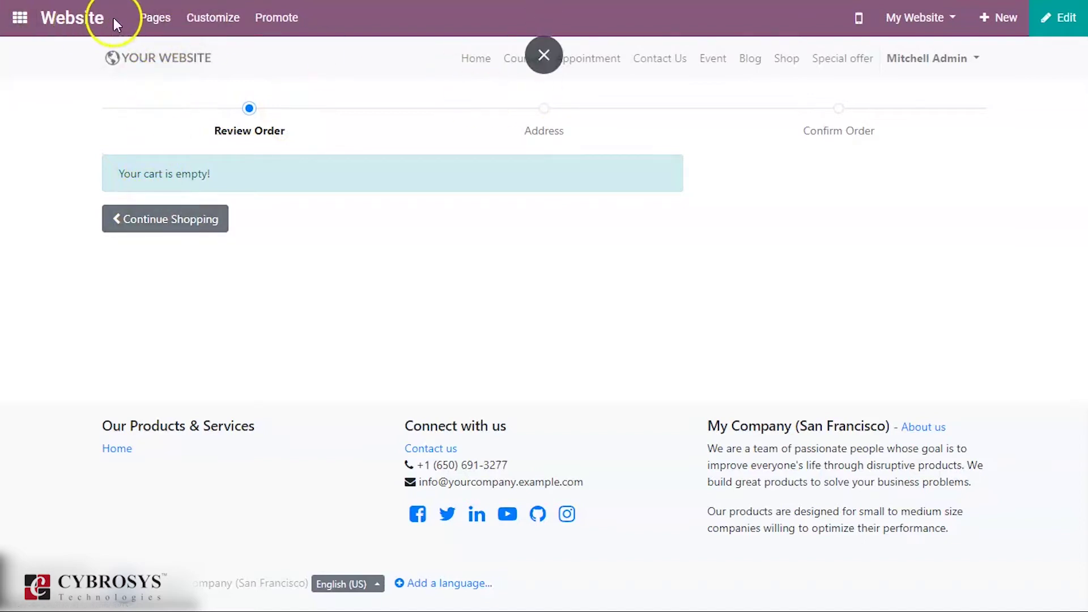
# - Open the Website app's product list, remove the Published filter, search for "pen" and open the Pen product
pyautogui.click(32, 20)
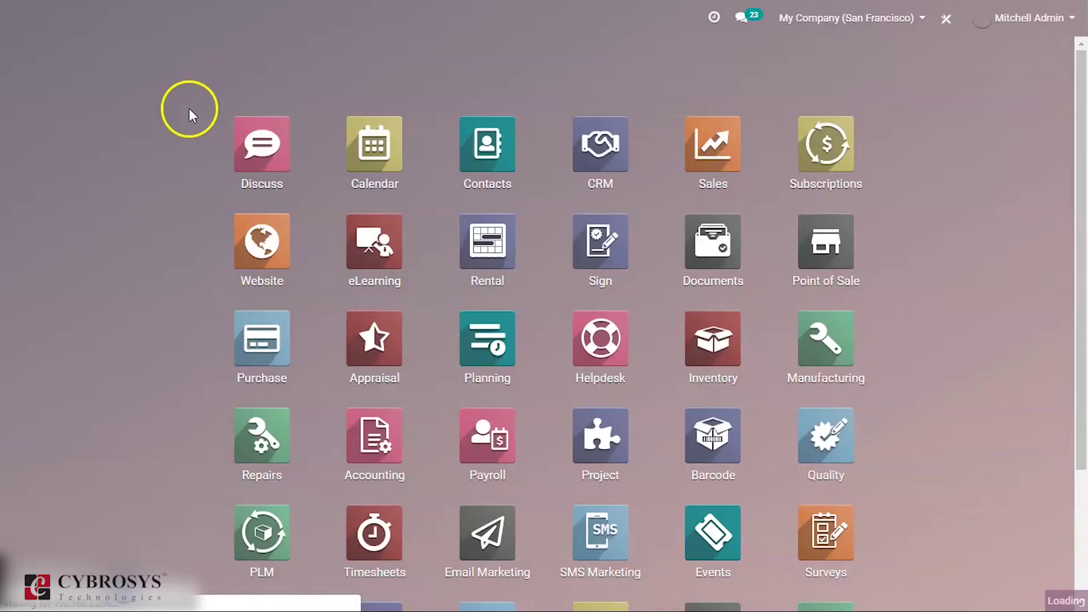
pyautogui.click(272, 239)
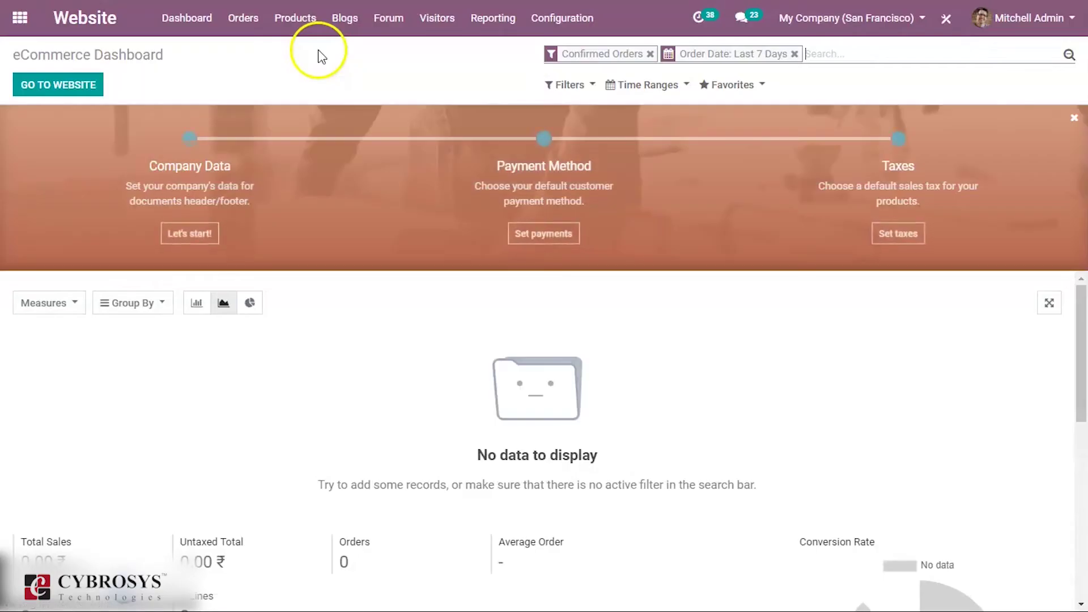
pyautogui.click(295, 18)
pyautogui.click(313, 54)
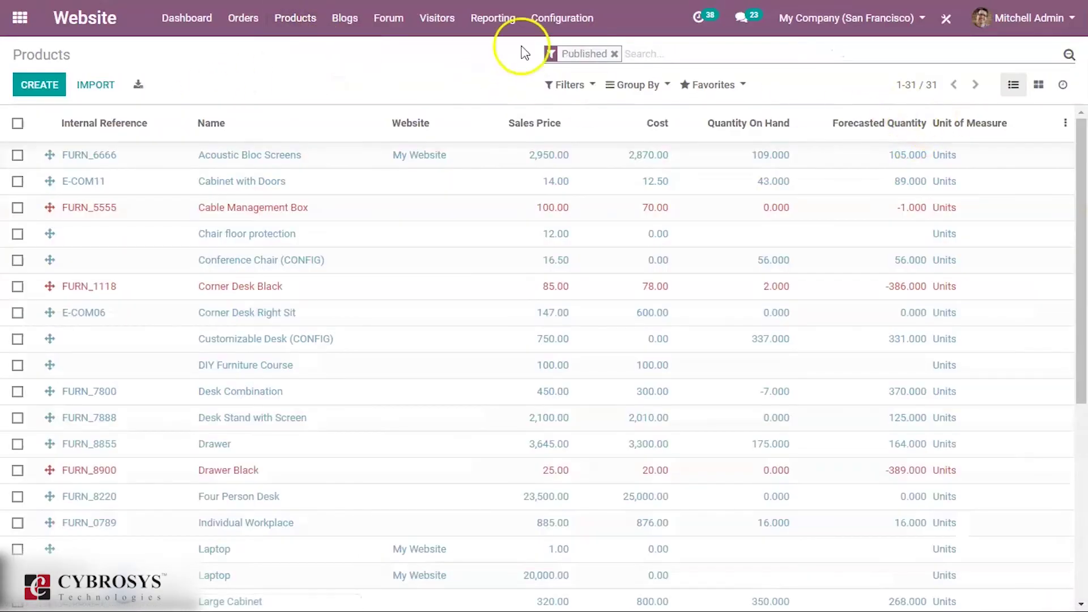
pyautogui.click(614, 53)
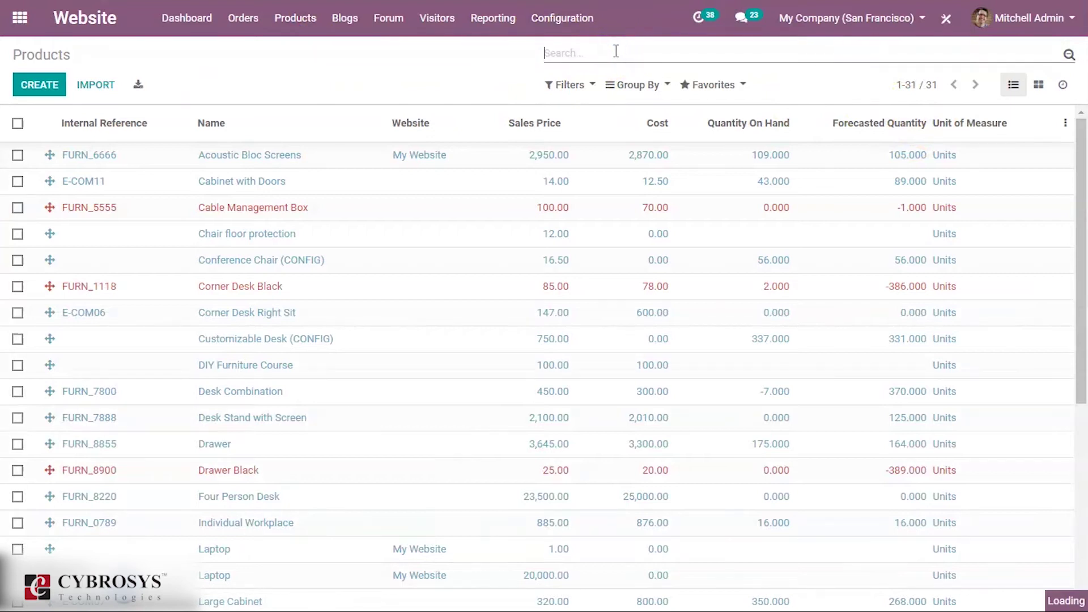
pyautogui.write('pen')
pyautogui.press('Return')
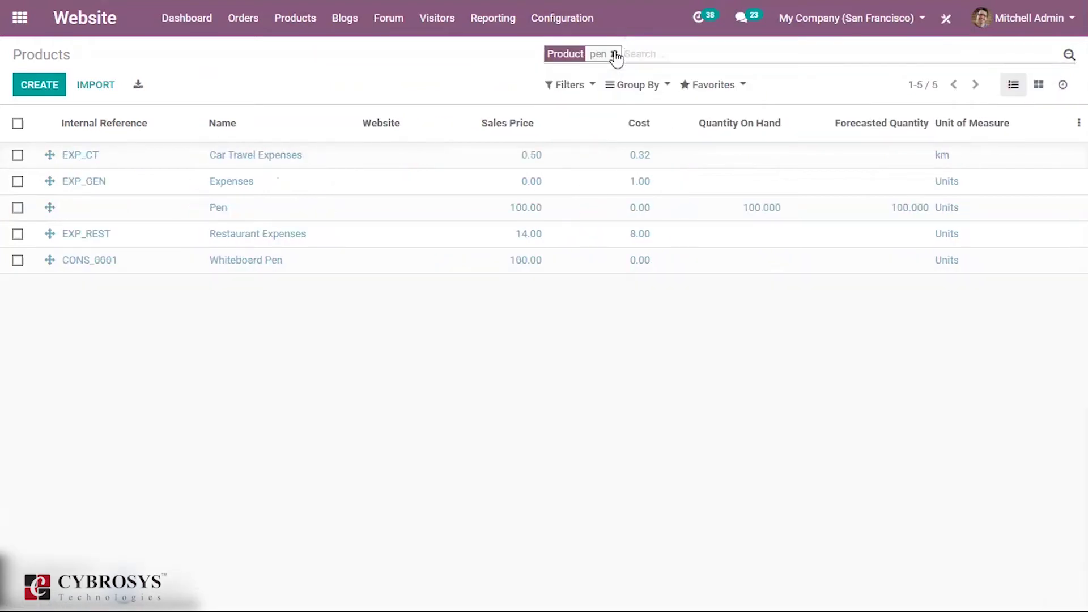
pyautogui.click(413, 209)
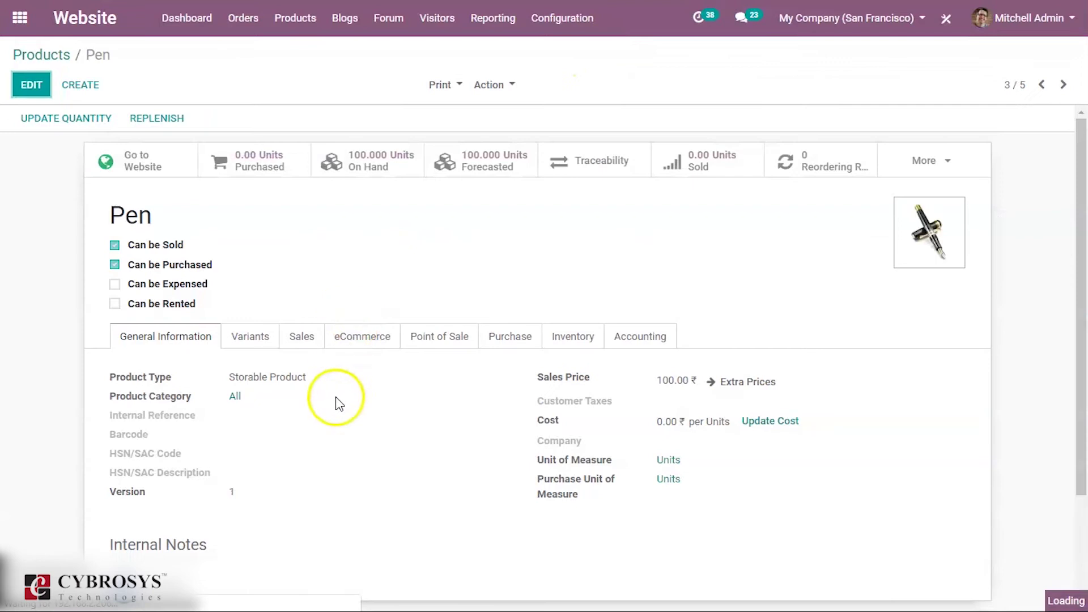
# - Set the Pen's eCommerce Availability to Show inventory on website and prevent sales if not enough stock, and save the product
pyautogui.click(333, 339)
pyautogui.click(38, 83)
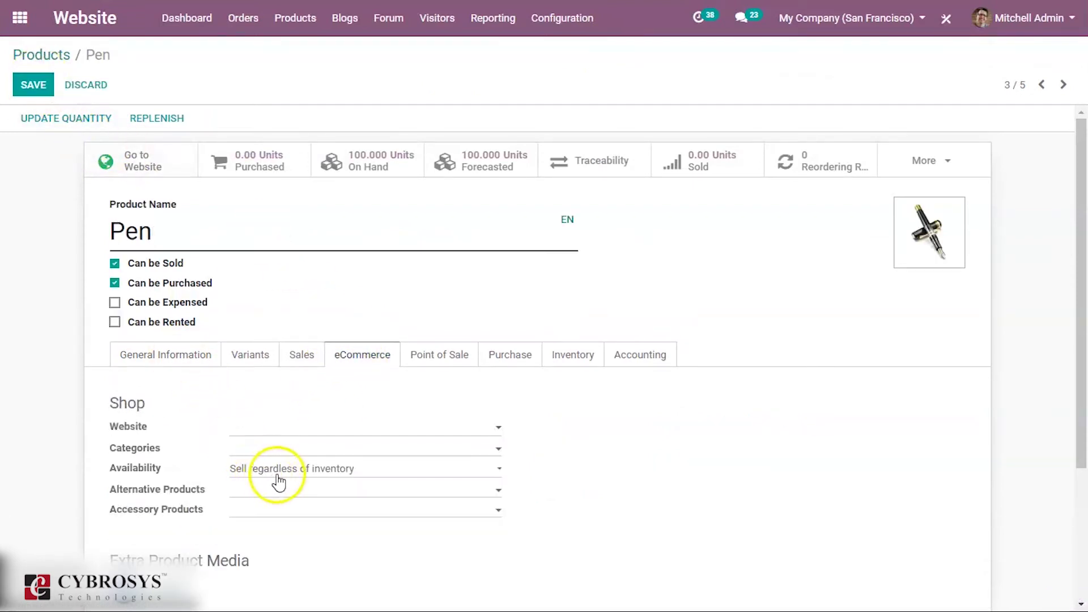
pyautogui.click(277, 475)
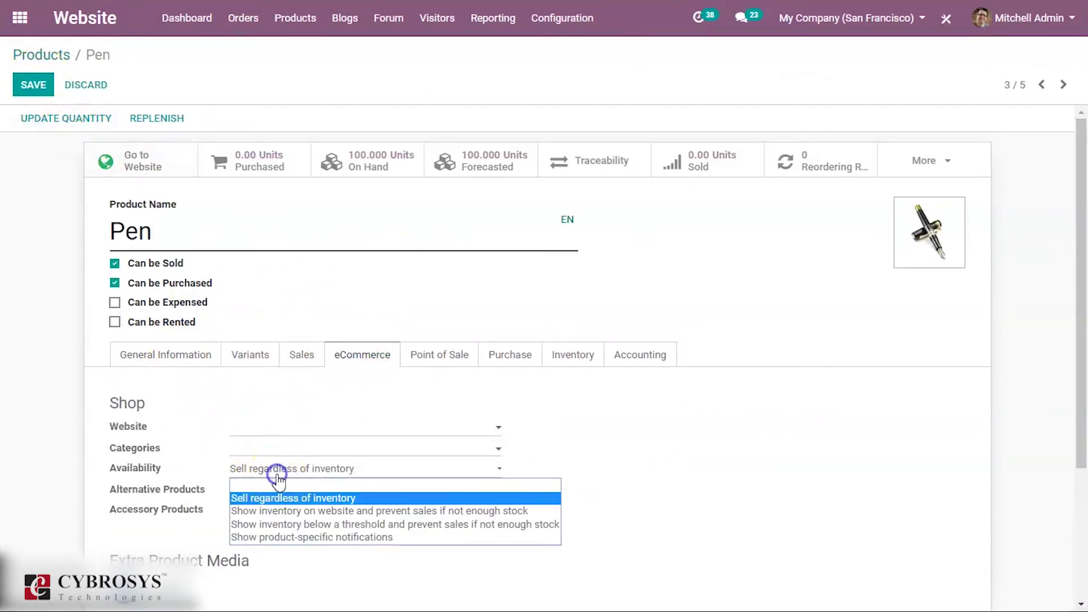
pyautogui.click(286, 511)
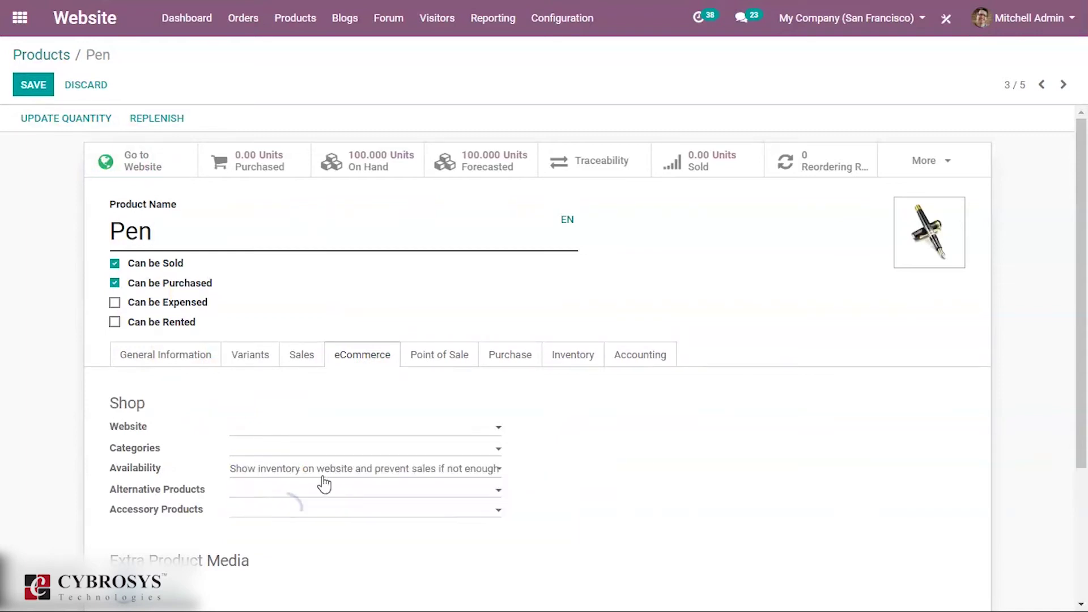
pyautogui.click(34, 85)
# - Open the Pen's website page, try a quantity of 10 and return to the shop's product overview
pyautogui.click(138, 177)
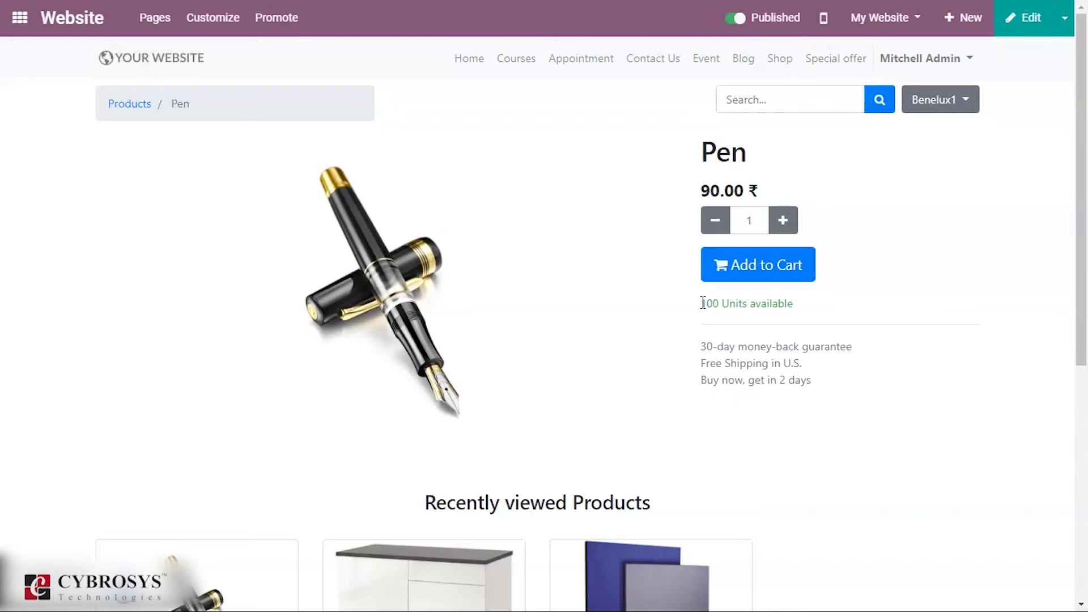
pyautogui.click(756, 223)
pyautogui.click(827, 197)
pyautogui.doubleClick(754, 216)
pyautogui.write('10')
pyautogui.click(132, 105)
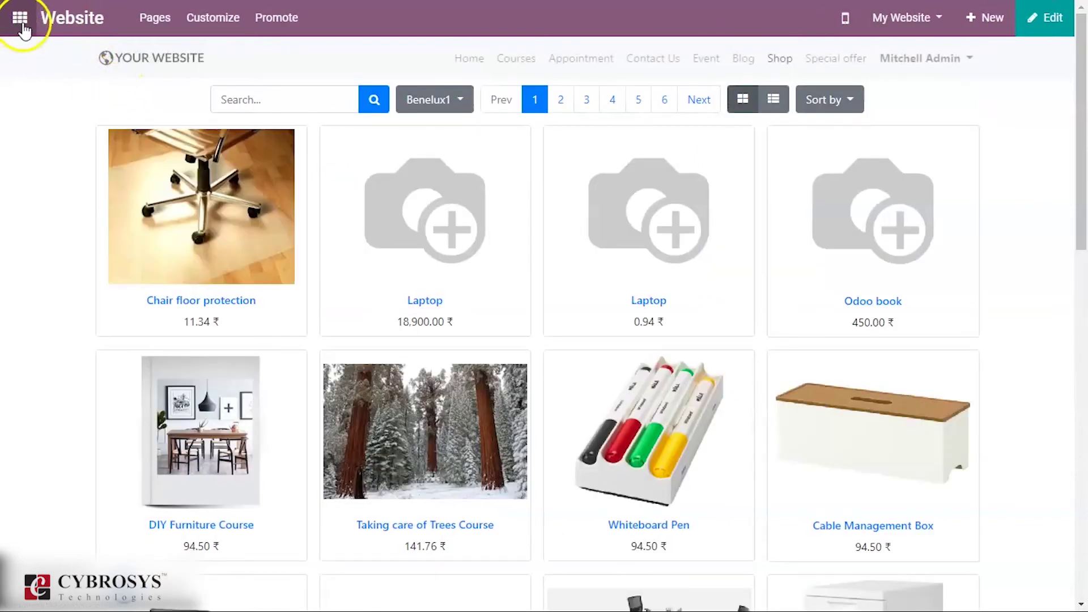
# - Return to the backend product list, clear the Published filter, search for "pen" and open the Pen's record
pyautogui.click(33, 25)
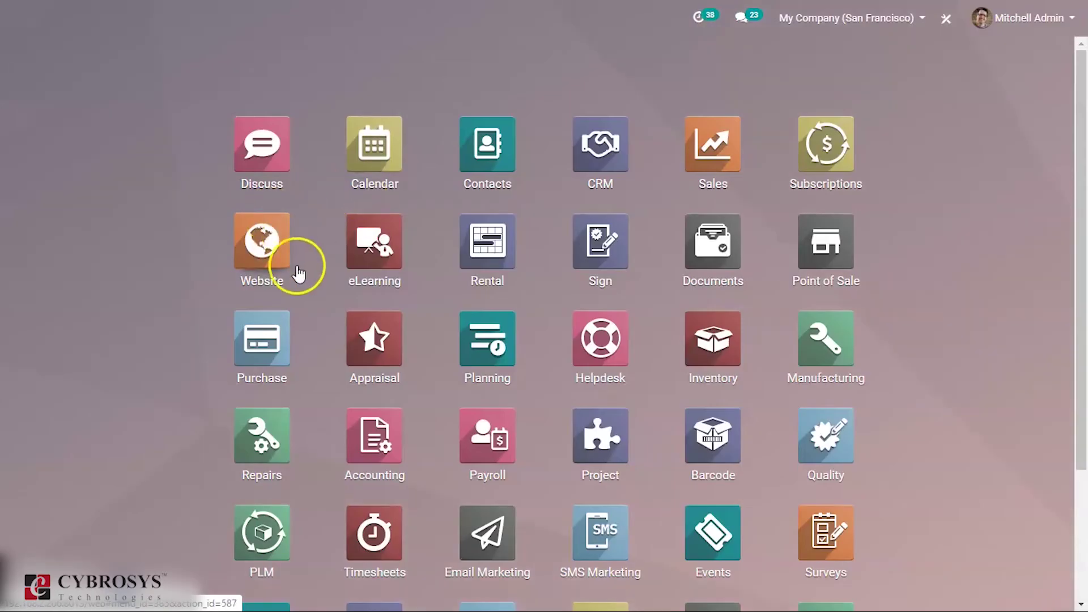
pyautogui.click(265, 252)
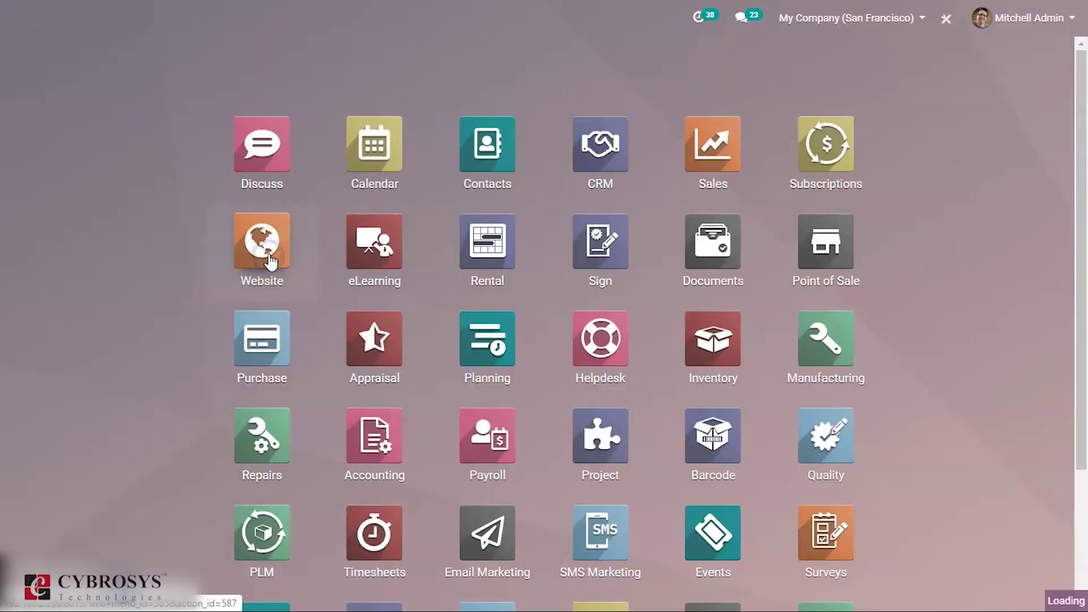
pyautogui.click(314, 28)
pyautogui.click(322, 47)
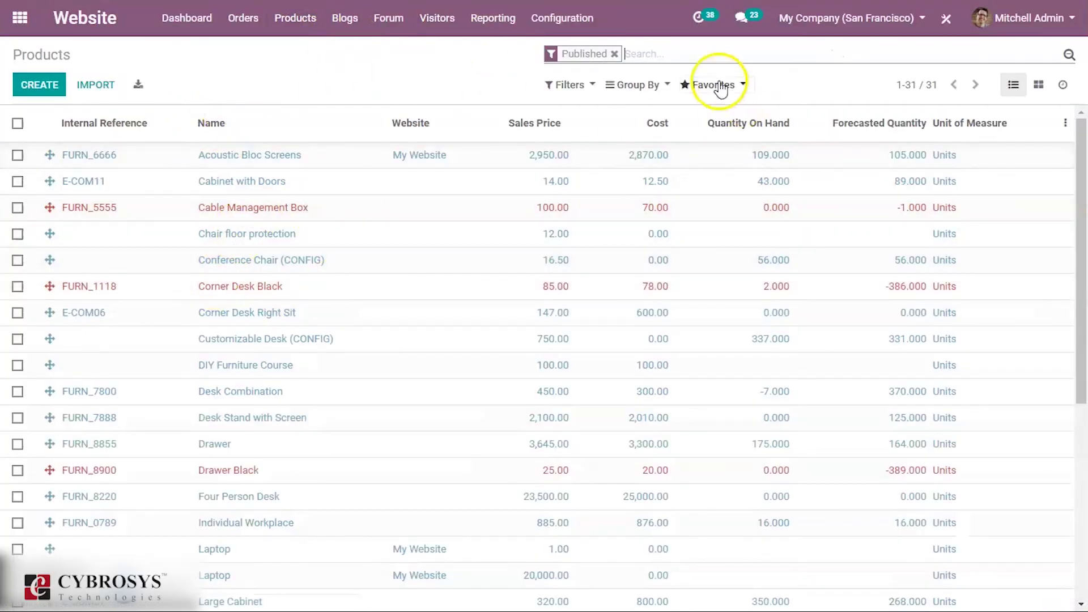
pyautogui.click(614, 53)
pyautogui.write('pen')
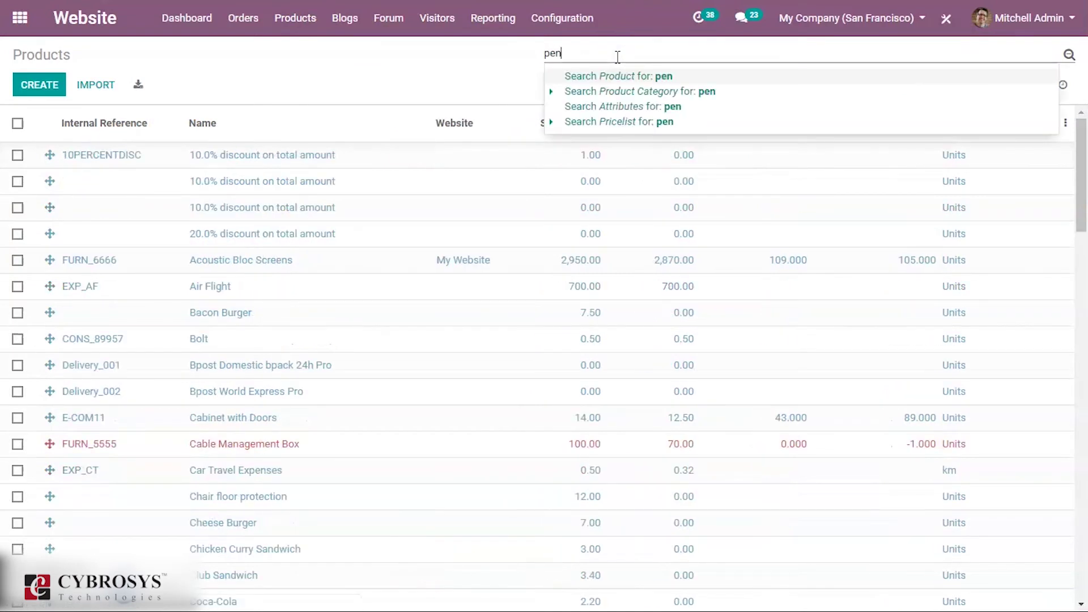
pyautogui.press('Return')
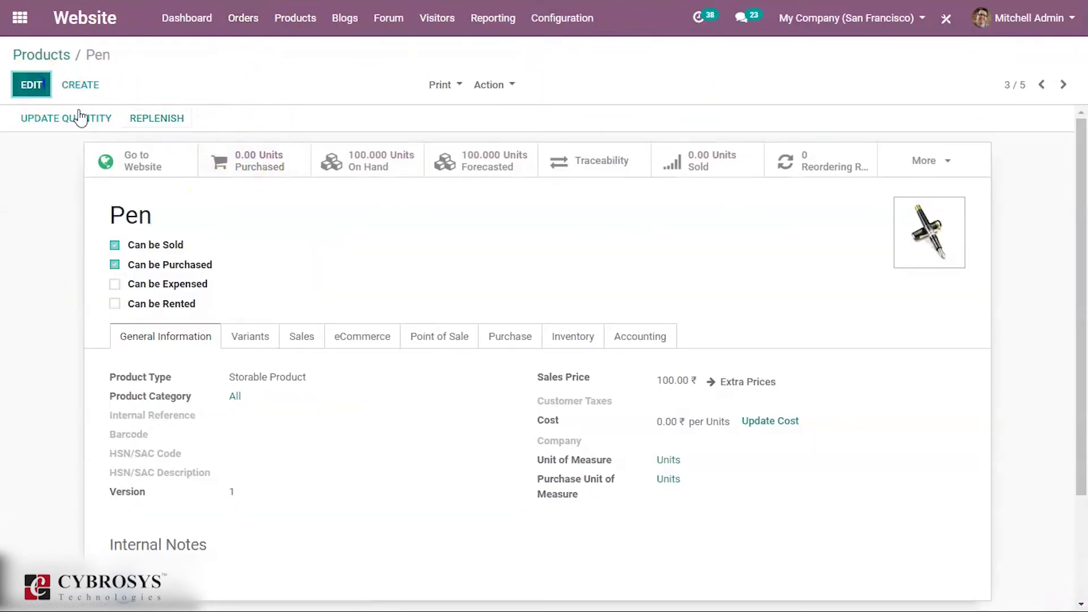
# - Set the Pen's Availability to Show inventory below a threshold and prevent sales if not enough stock, with threshold 50, and save
pyautogui.click(371, 374)
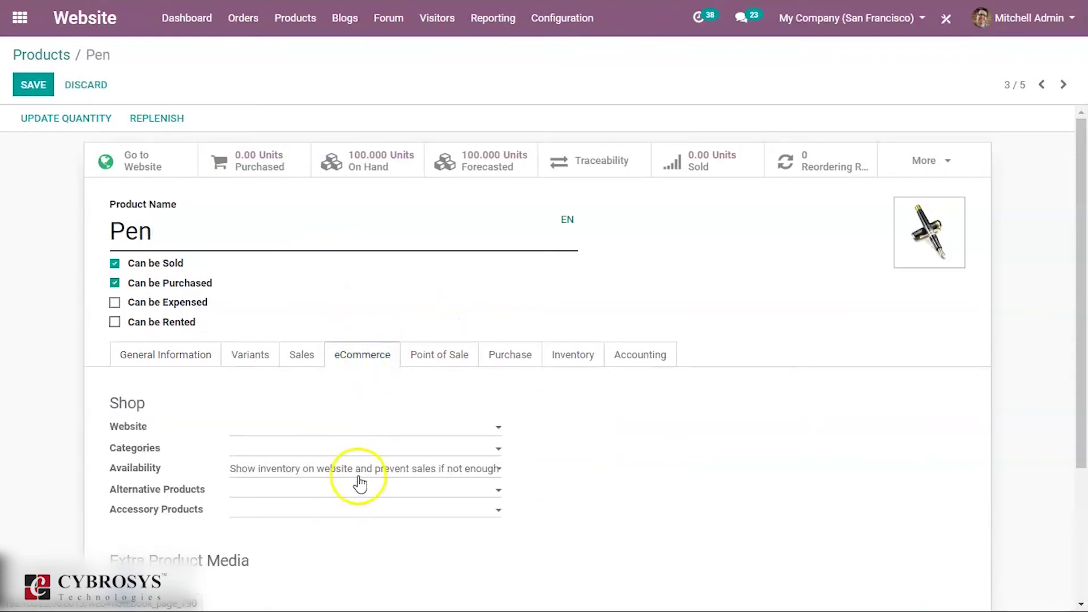
pyautogui.click(358, 469)
pyautogui.click(367, 525)
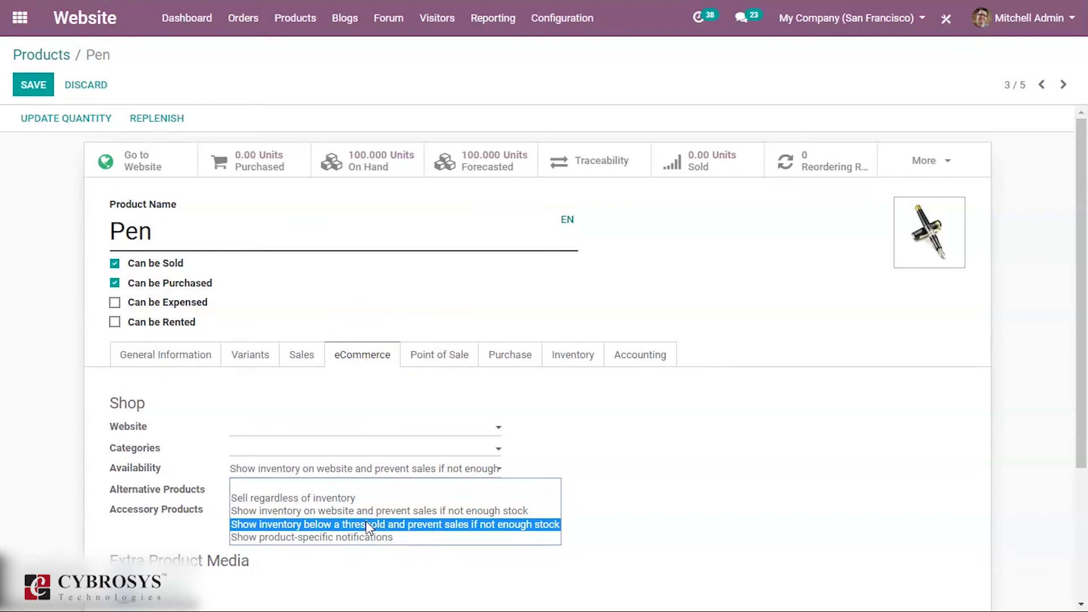
pyautogui.click(367, 525)
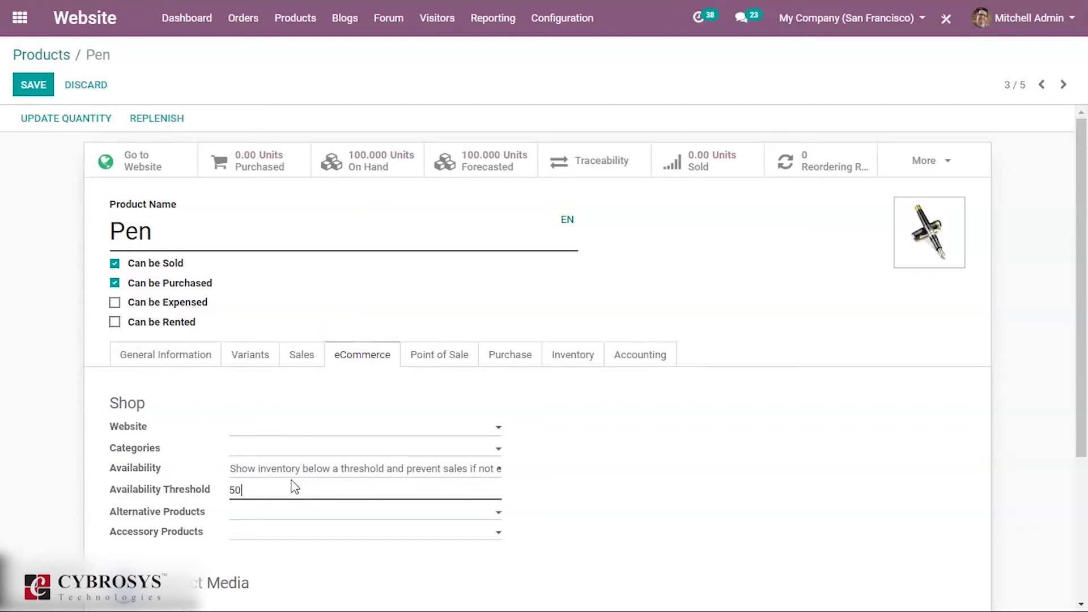
pyautogui.click(33, 84)
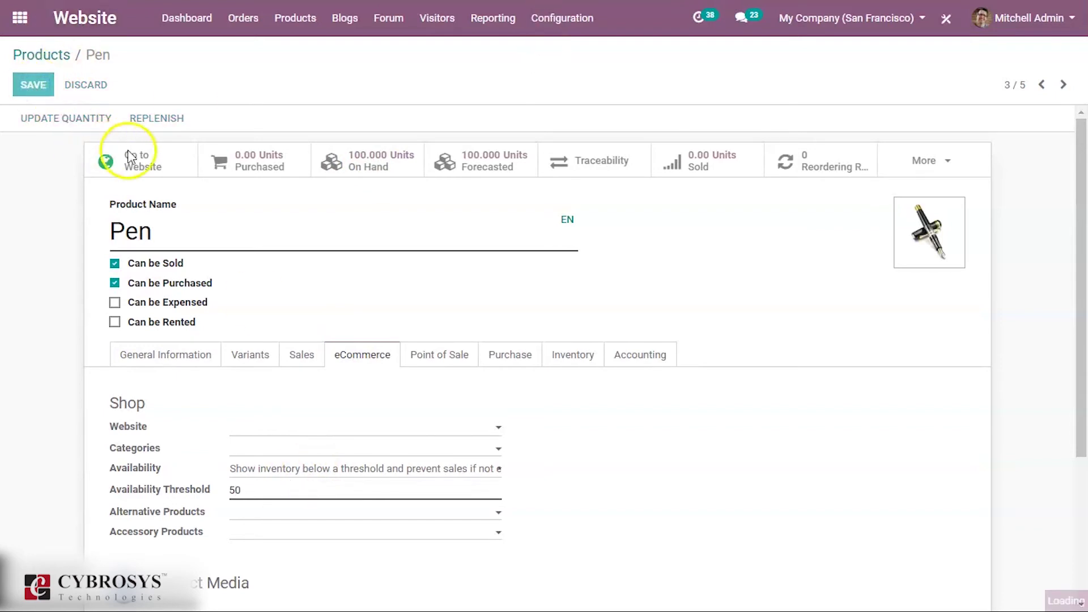
# - Open the Pen's website page and add a quantity of 53 to the cart
pyautogui.click(138, 170)
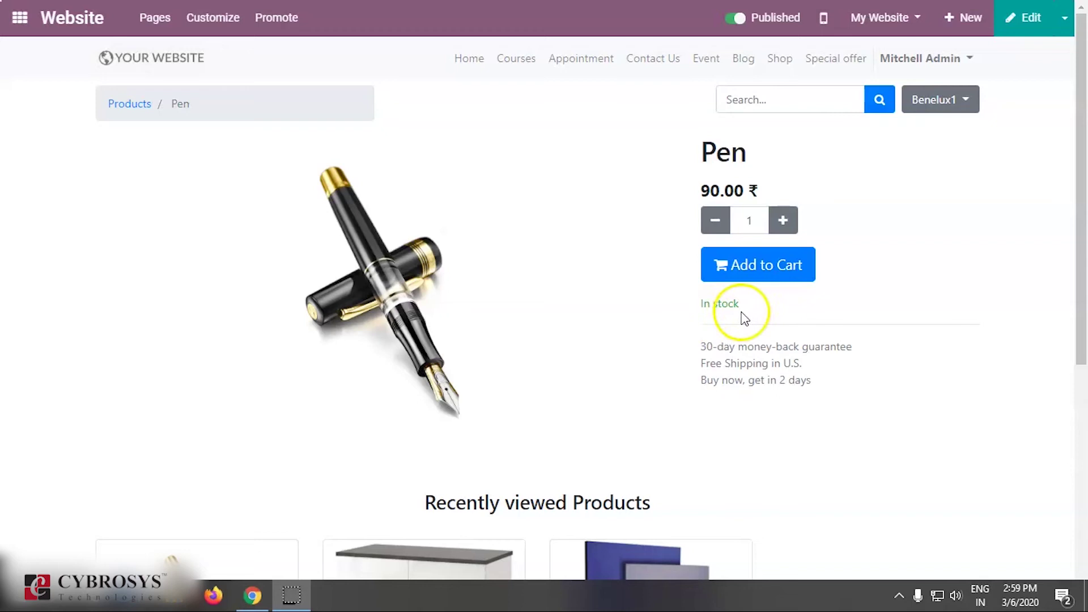
pyautogui.click(748, 222)
pyautogui.click(742, 225)
pyautogui.press('BackSpace')
pyautogui.write('5')
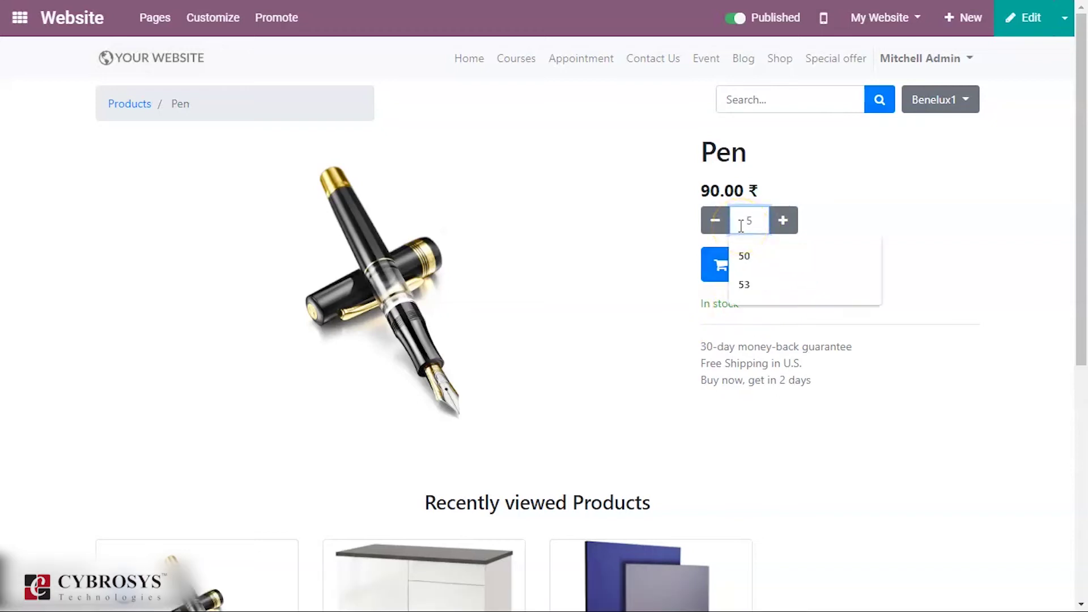
pyautogui.write('3')
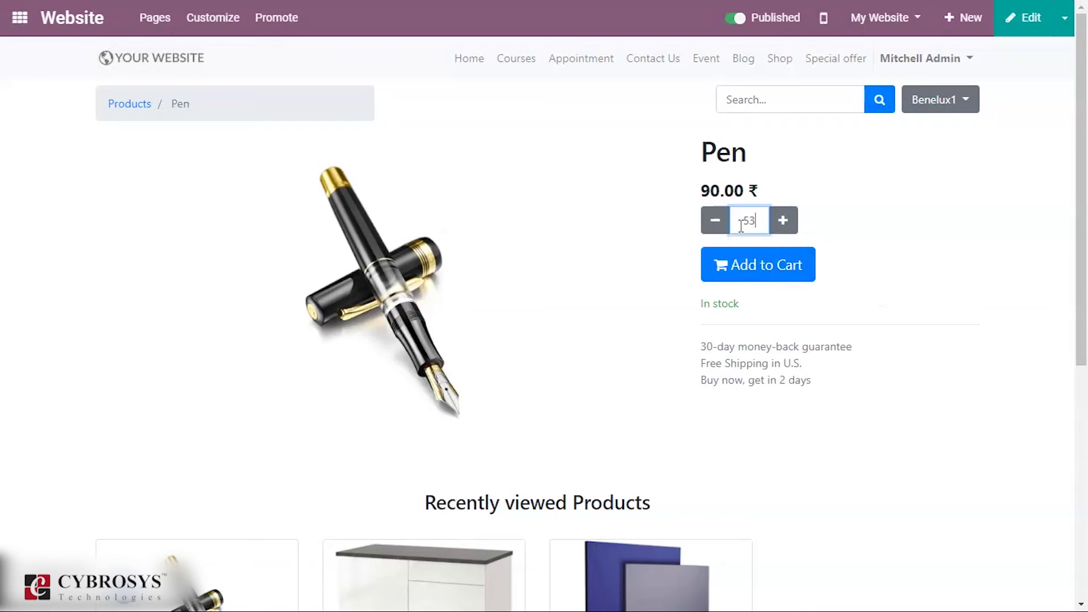
pyautogui.click(755, 270)
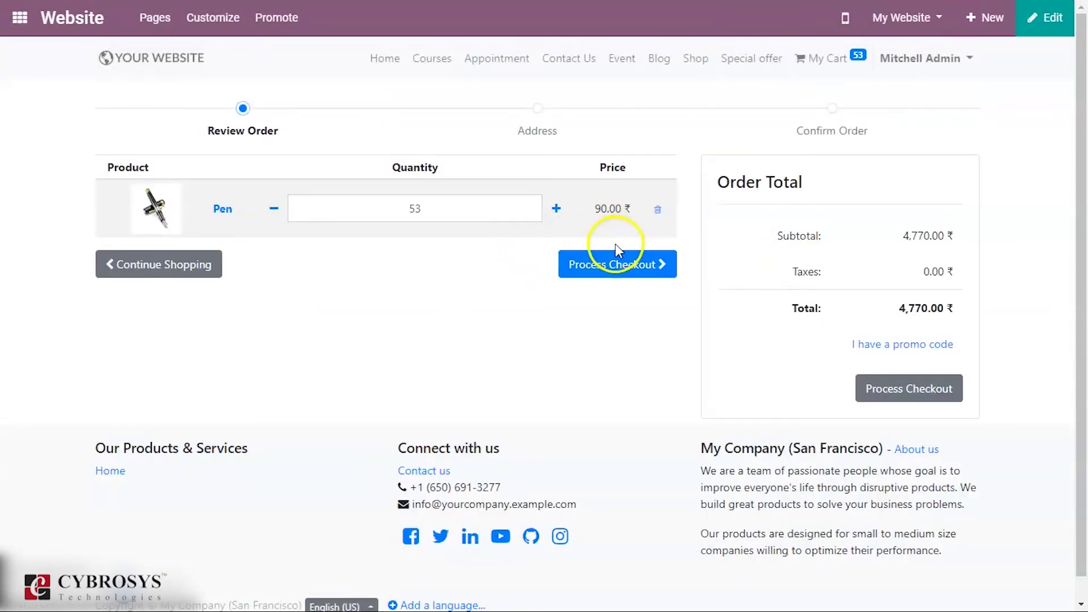
# - Continue shopping from the cart, search the shop for "pen" and open the Pen's page
pyautogui.click(154, 266)
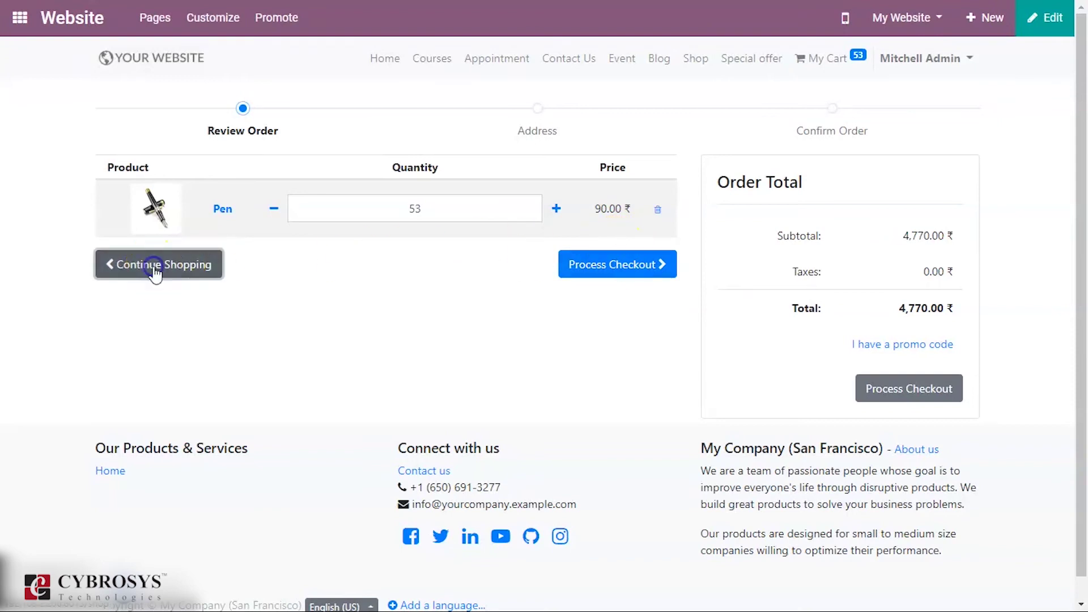
pyautogui.click(260, 100)
pyautogui.write('pen')
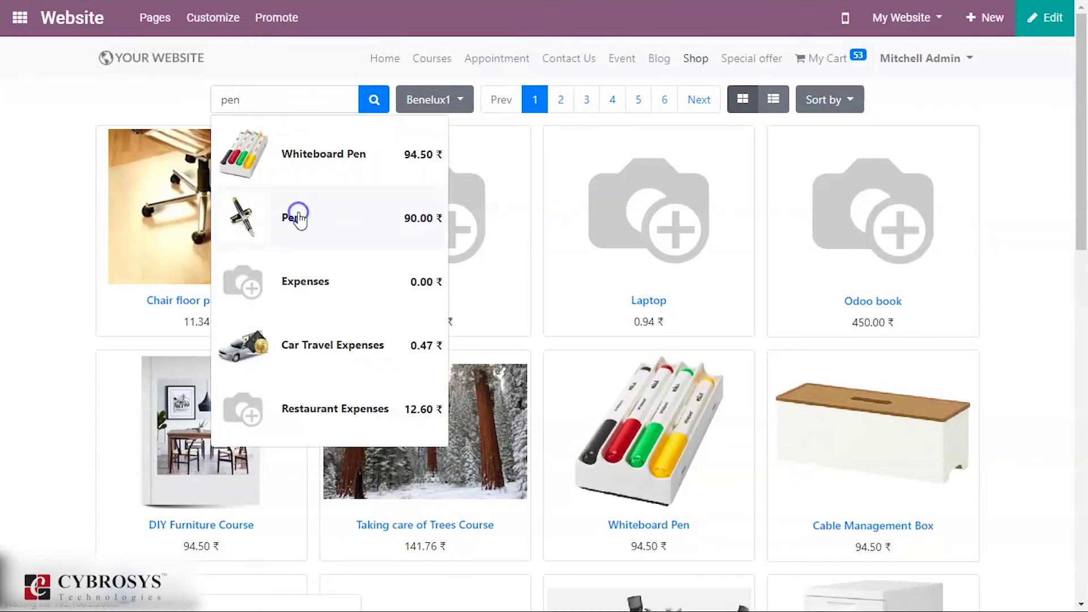
pyautogui.click(295, 219)
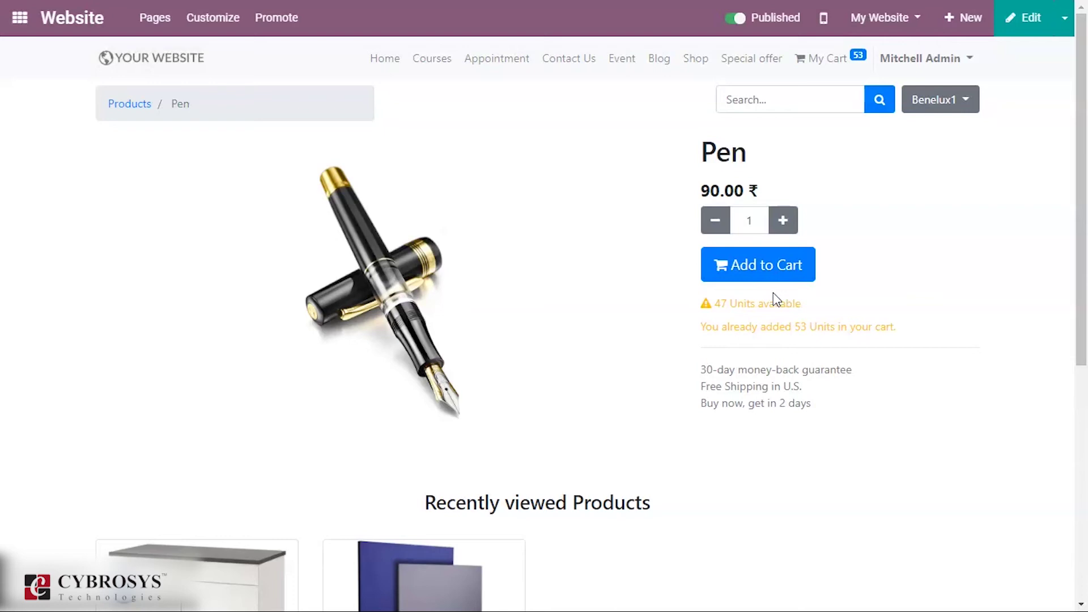
# - Try to enter and raise a quantity of 50 on the Pen's page, and open the cart
pyautogui.click(760, 223)
pyautogui.write('5')
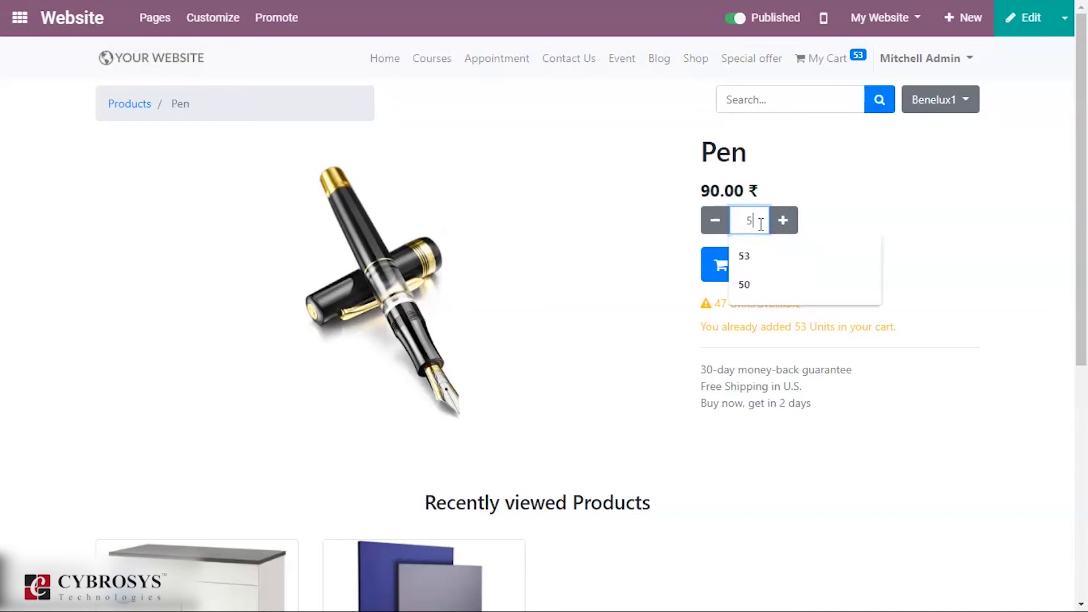
pyautogui.write('0')
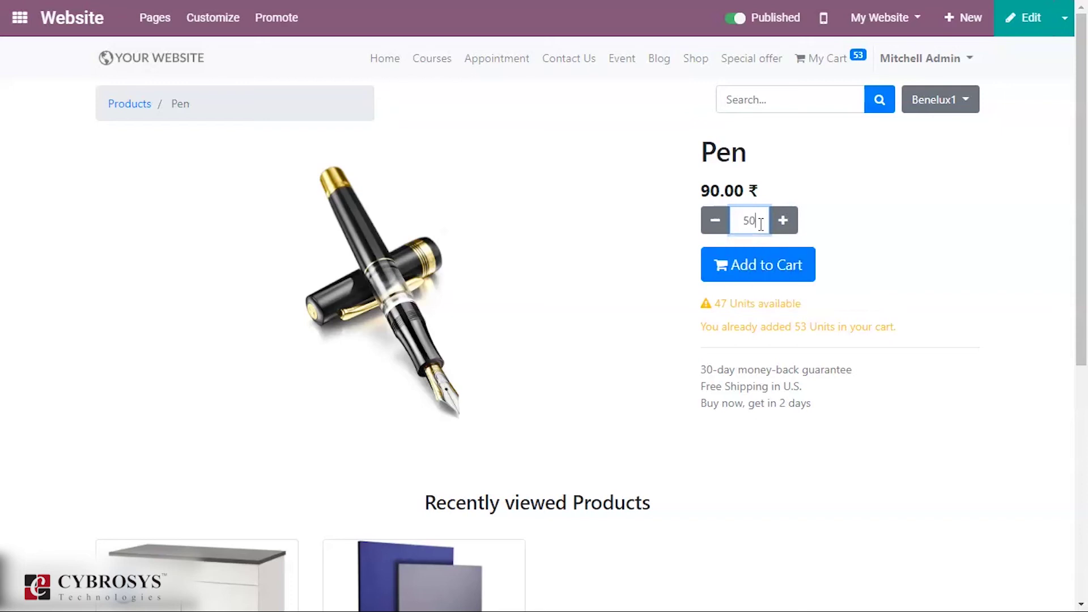
pyautogui.click(782, 221)
pyautogui.click(751, 220)
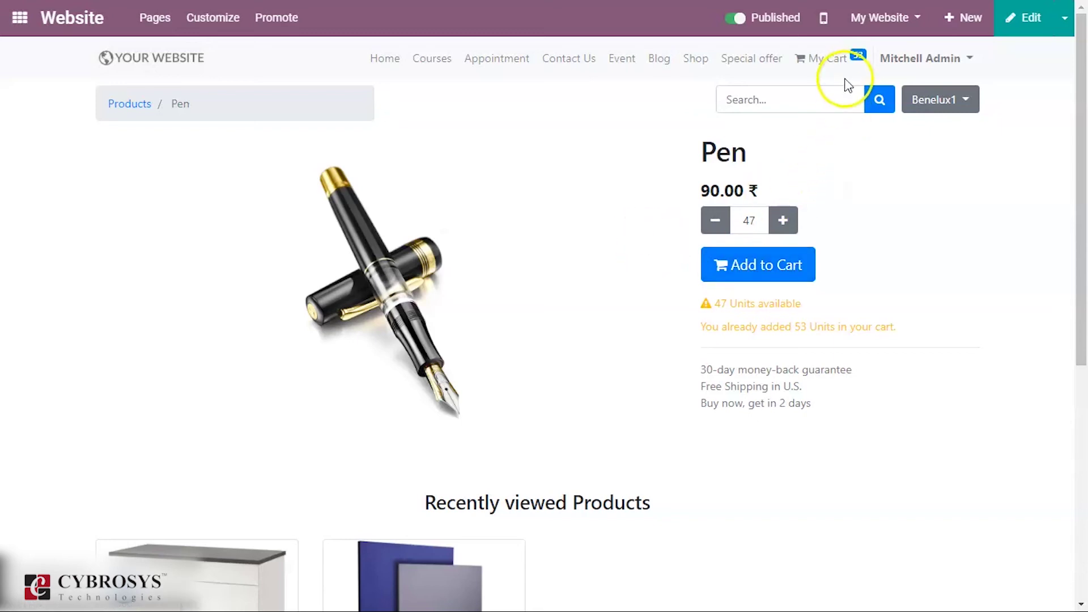
pyautogui.click(830, 60)
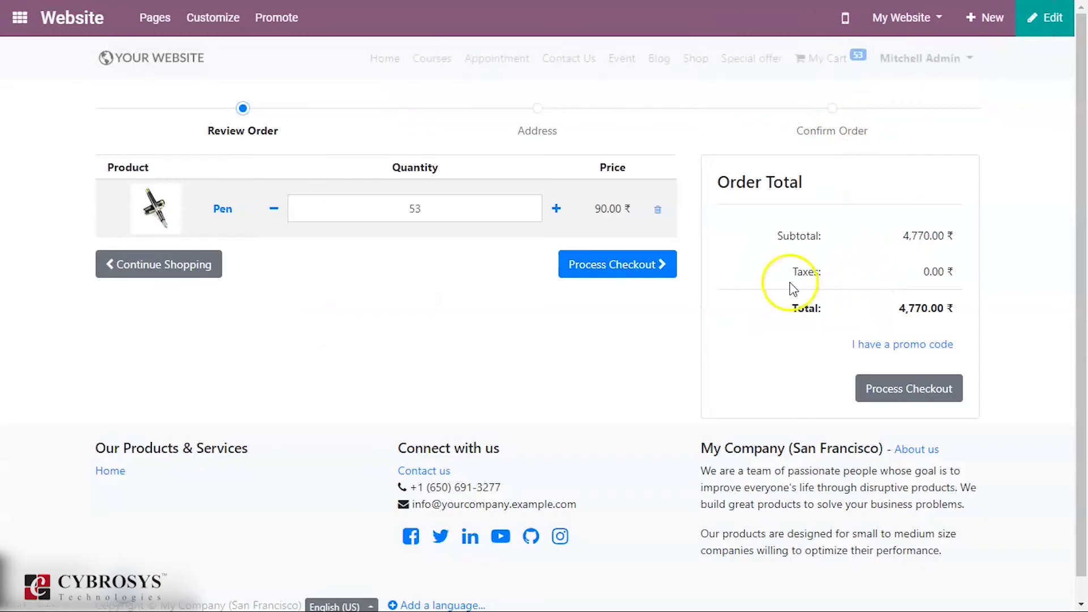
# - Remove the Pen from the cart and return to the backend dashboard of the Website app
pyautogui.click(658, 216)
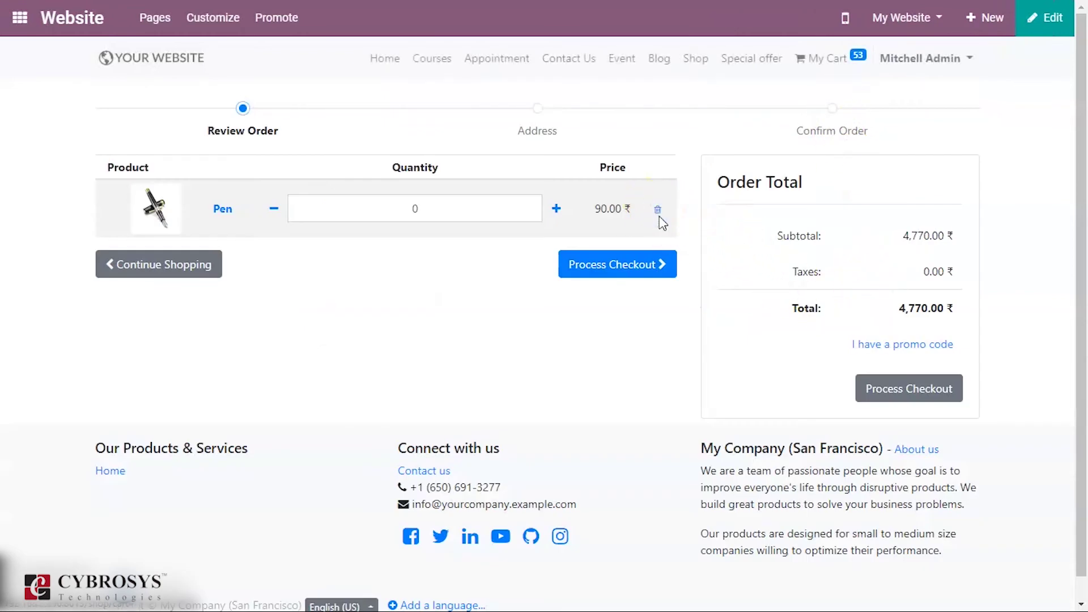
pyautogui.click(76, 34)
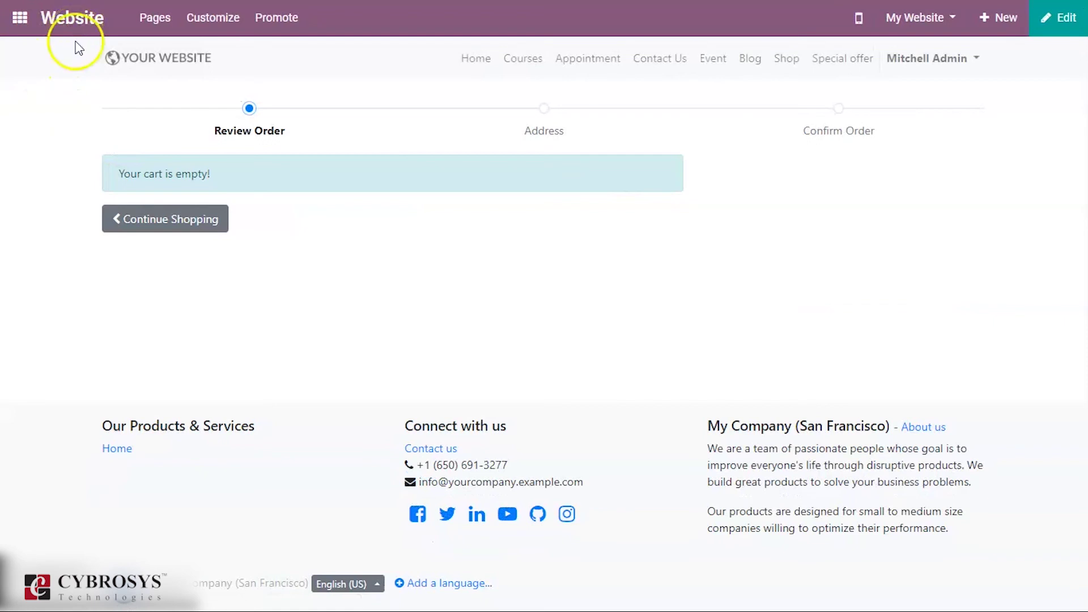
pyautogui.click(18, 20)
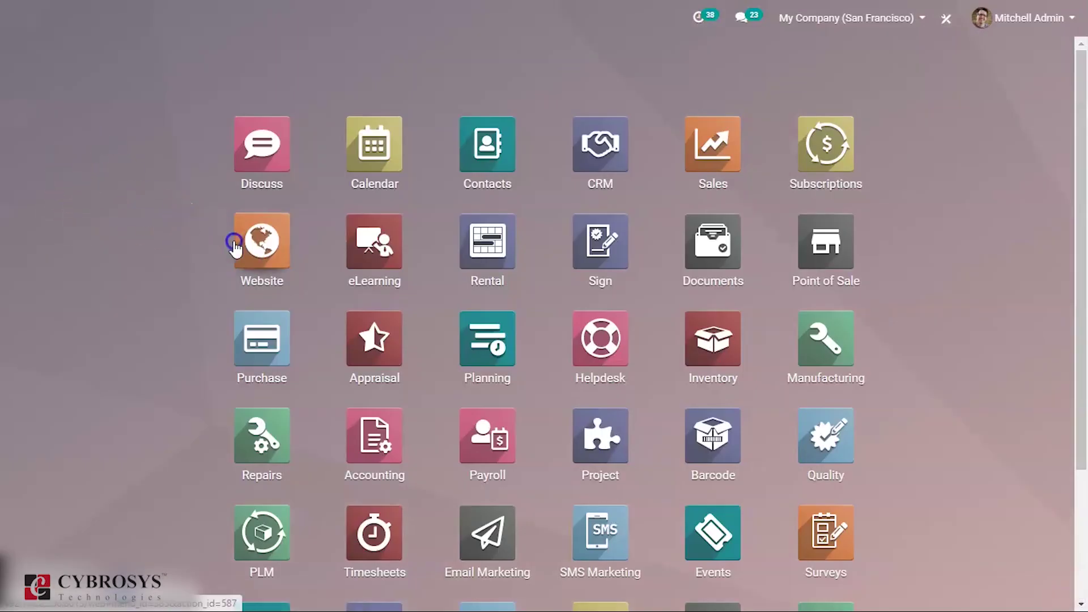
pyautogui.click(241, 245)
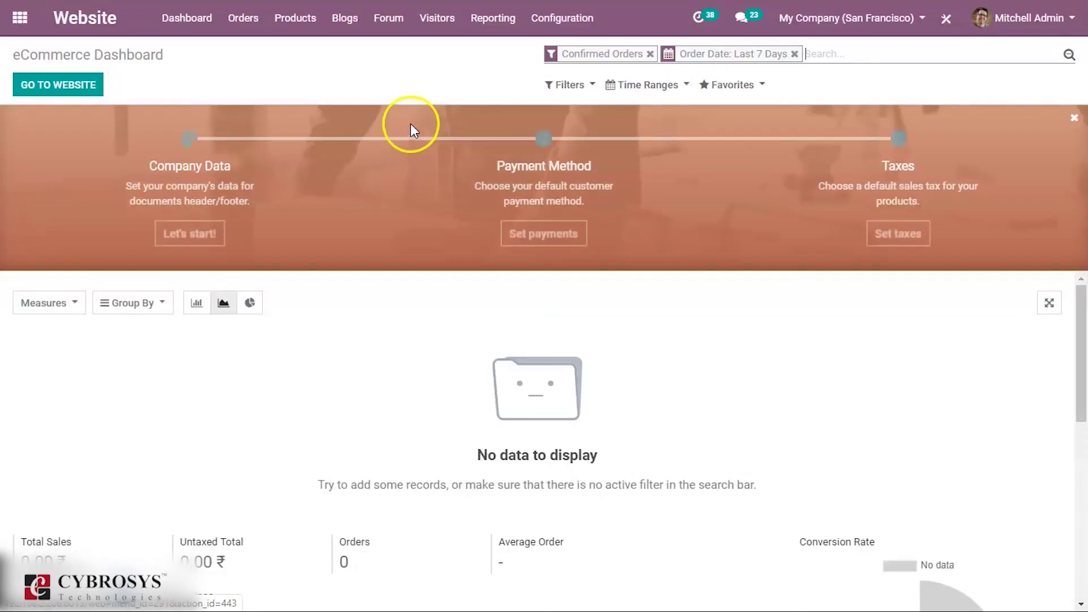
# - Search the website's product list for "pen" and open the Pen's product form
pyautogui.click(306, 22)
pyautogui.click(318, 45)
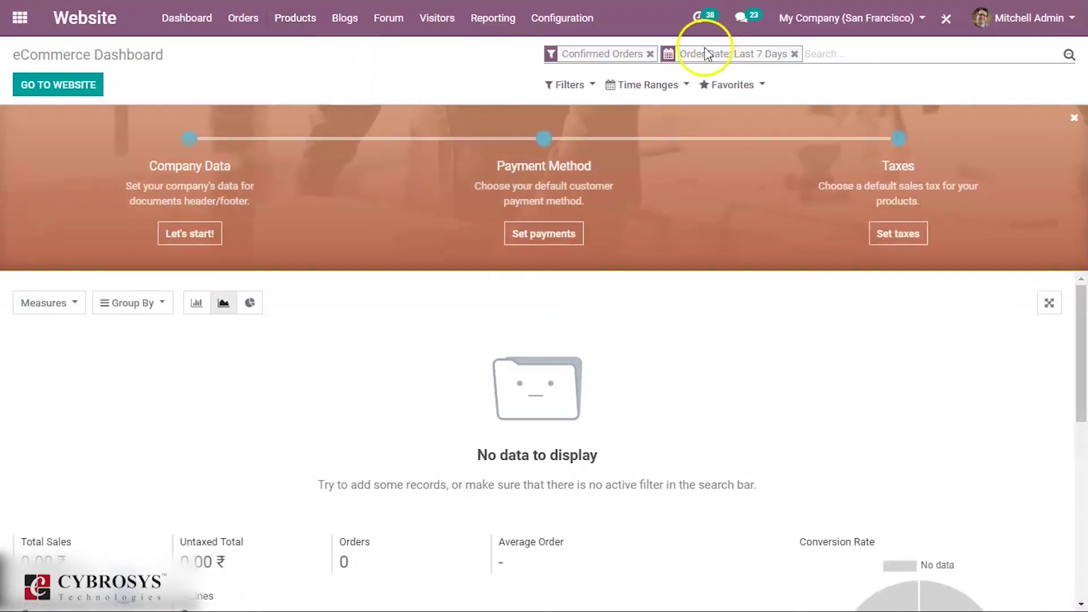
pyautogui.write('pen')
pyautogui.press('Return')
pyautogui.click(213, 161)
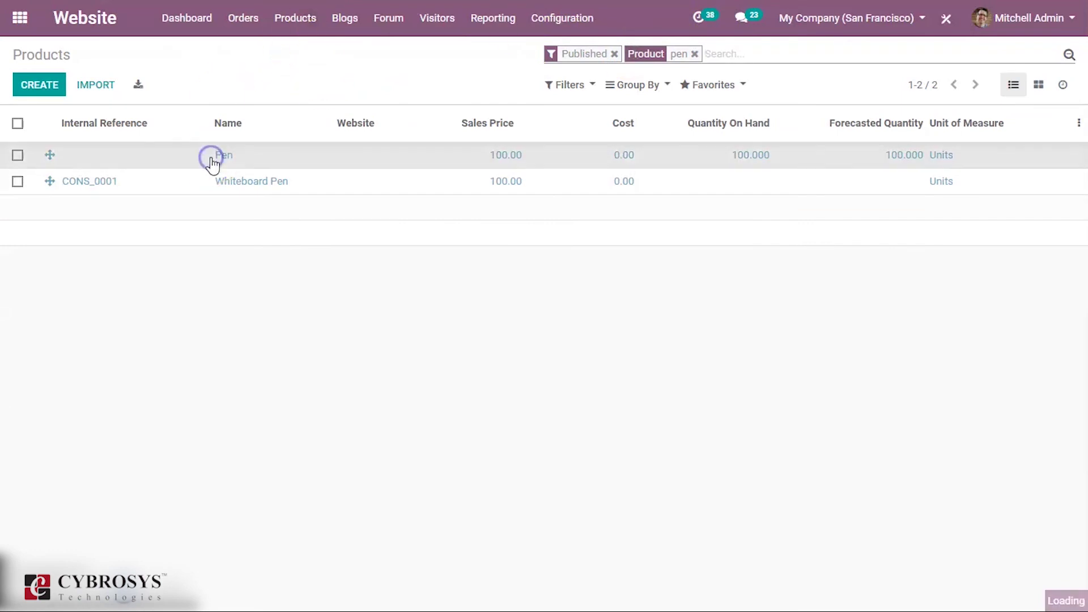
# - Edit the Pen's eCommerce settings and set its Availability to Show product-specific notifications
pyautogui.click(33, 86)
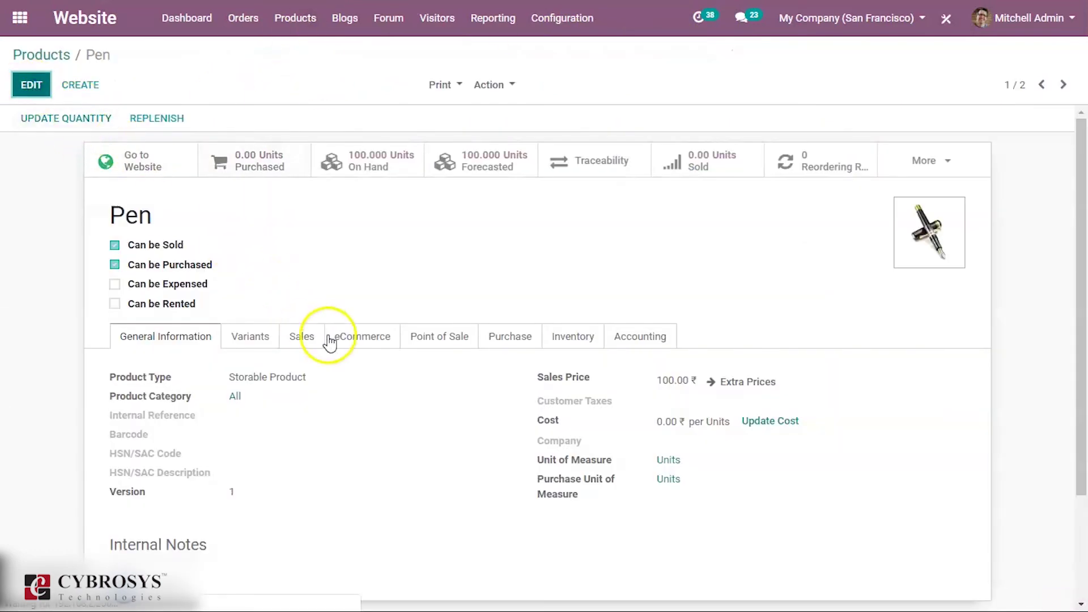
pyautogui.click(348, 355)
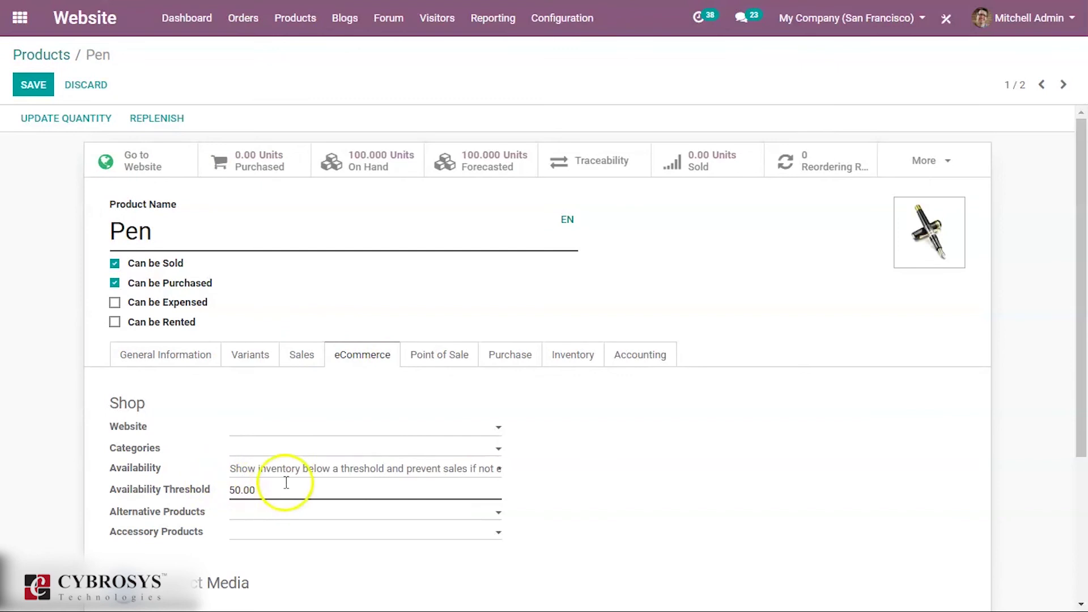
pyautogui.click(301, 469)
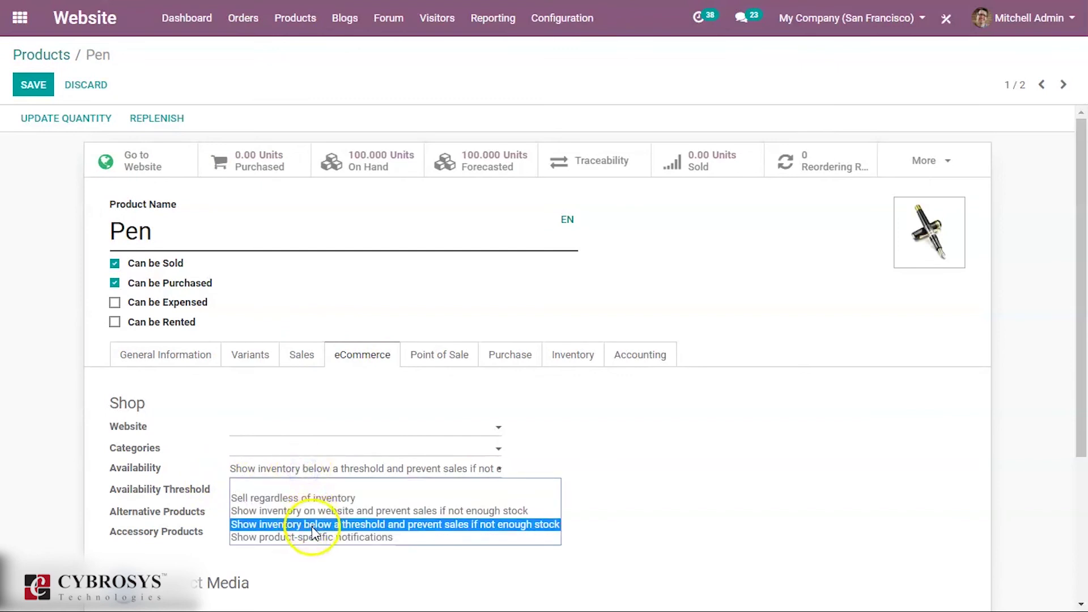
pyautogui.click(311, 537)
pyautogui.click(310, 489)
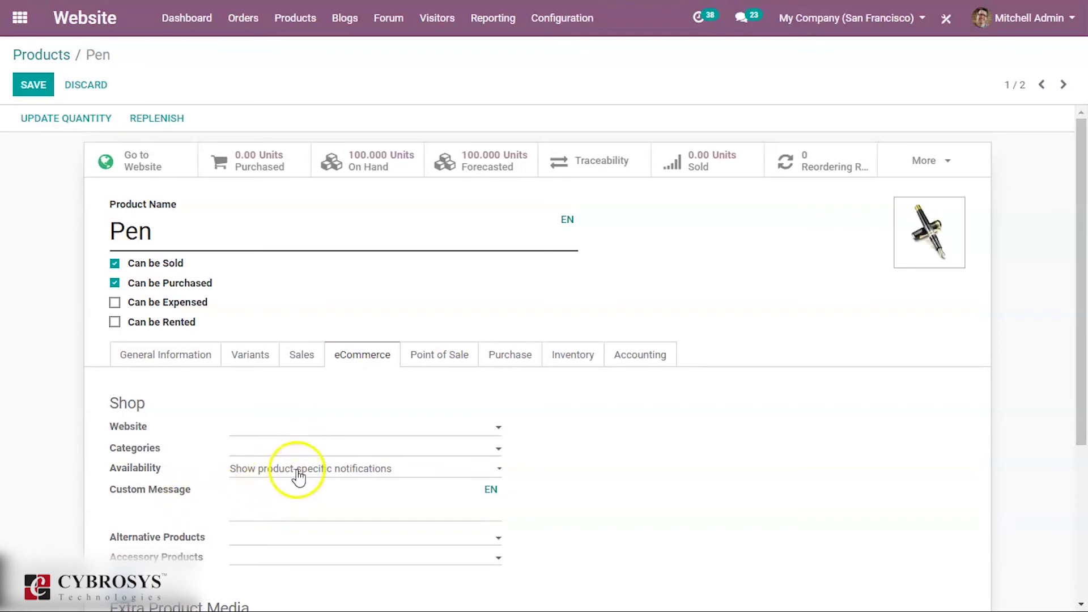
# - Save the Pen with the custom message "buy one get one freee" and open its website page
pyautogui.click(264, 500)
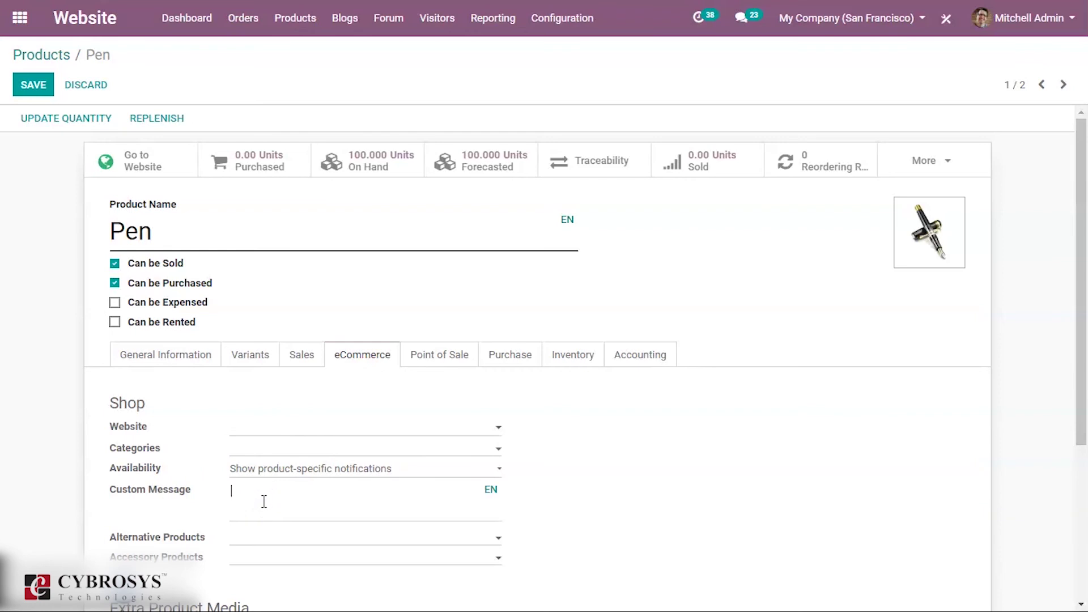
pyautogui.write('buy one get one freee')
pyautogui.click(47, 93)
pyautogui.click(163, 194)
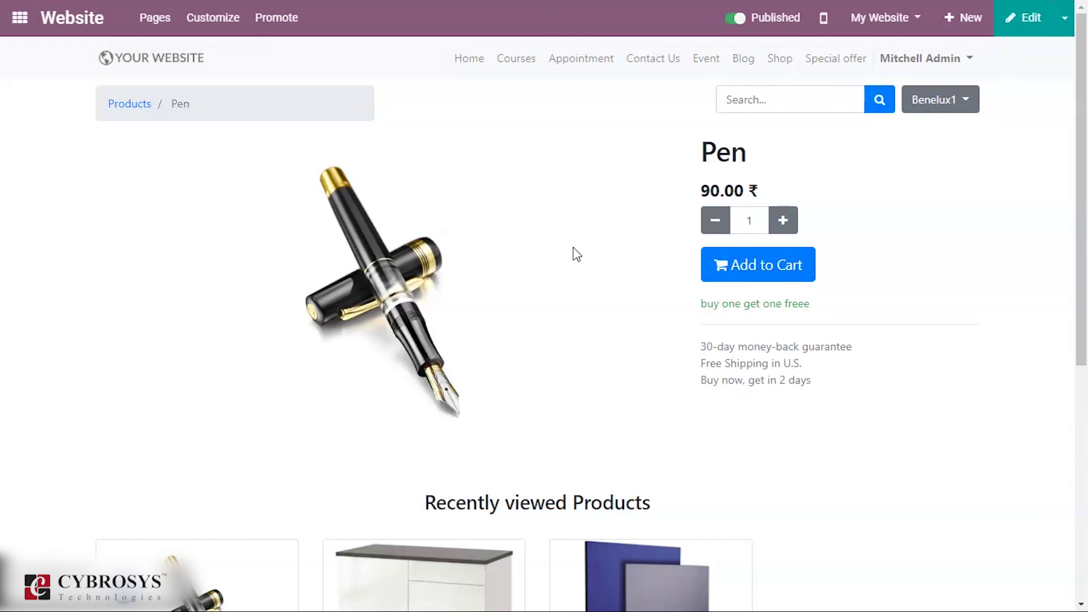
pyautogui.click(146, 463)
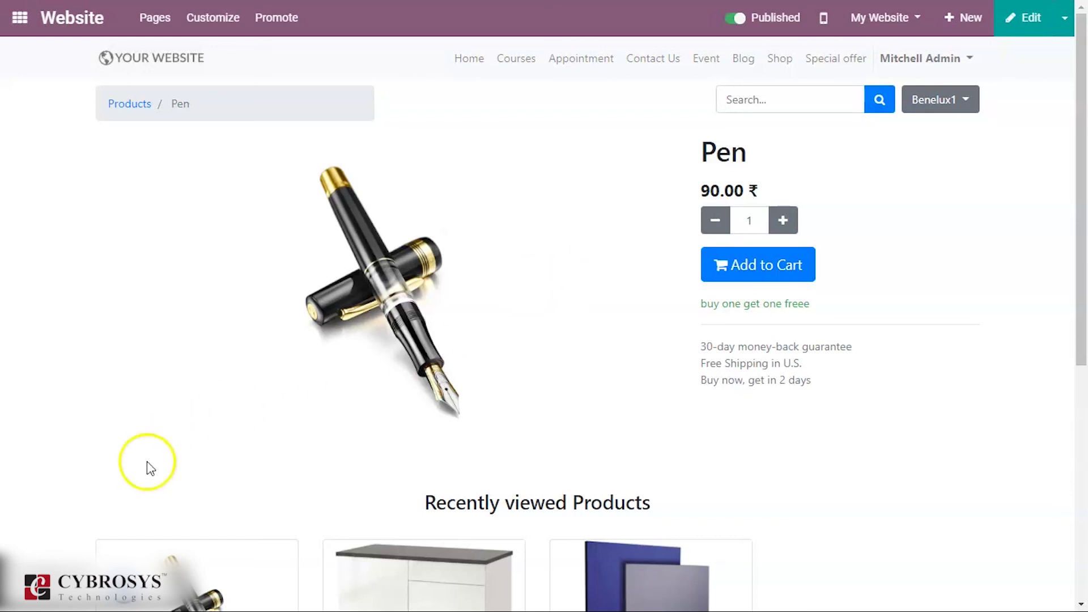